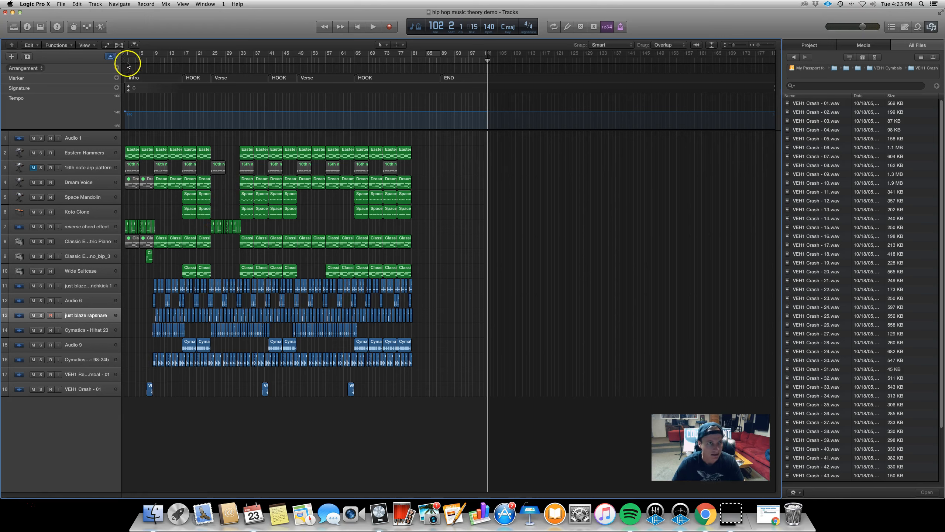
# Play the arrangement from the beginning through the first hook into the verse, then stop playback
pyautogui.click(125, 60)
pyautogui.press('space')
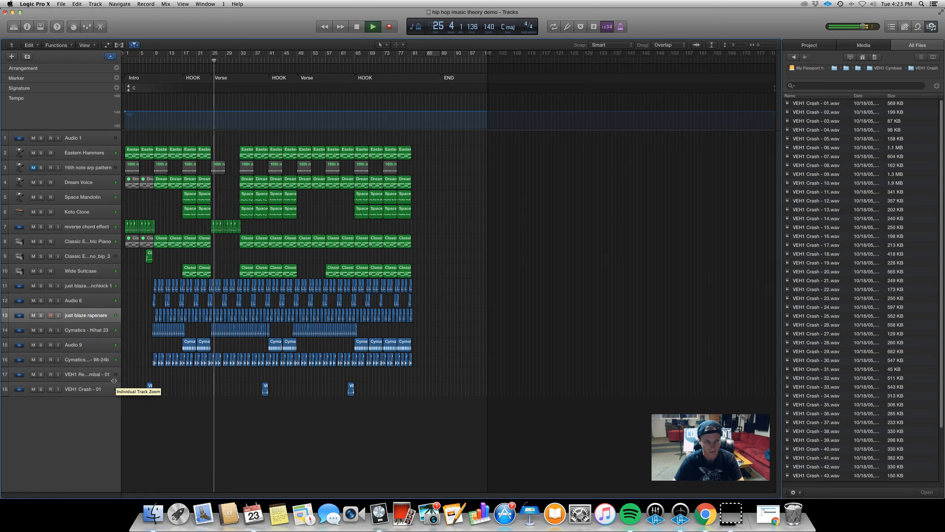
pyautogui.press('space')
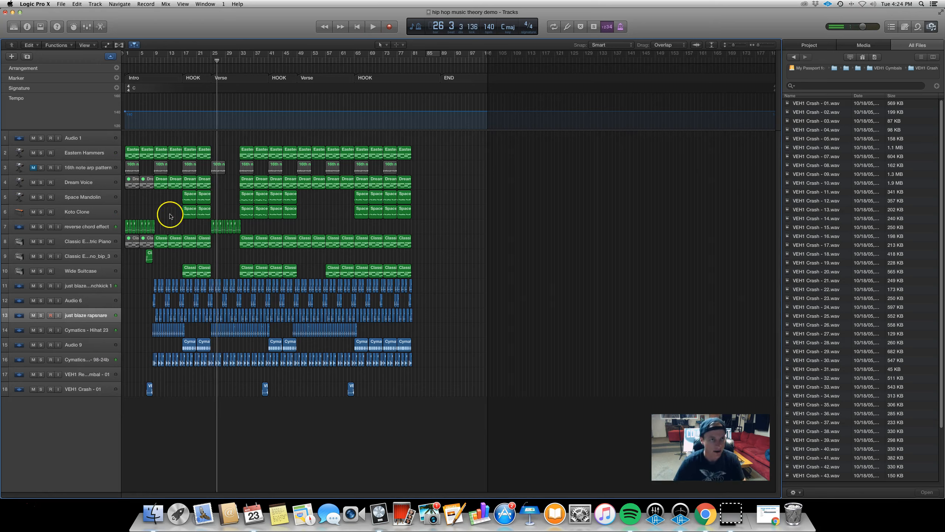
# Set a cycle range from bar 14 to bar 19, around the start of the first hook
pyautogui.moveTo(173, 53); pyautogui.dragTo(189, 54)
pyautogui.press('super+Right')
pyautogui.press('super+Right')
pyautogui.press('super+Right')
pyautogui.press('super+Right')
pyautogui.press('super+Right')
pyautogui.hscroll(-4, 210, 93)
pyautogui.hscroll(-10, 210, 93)
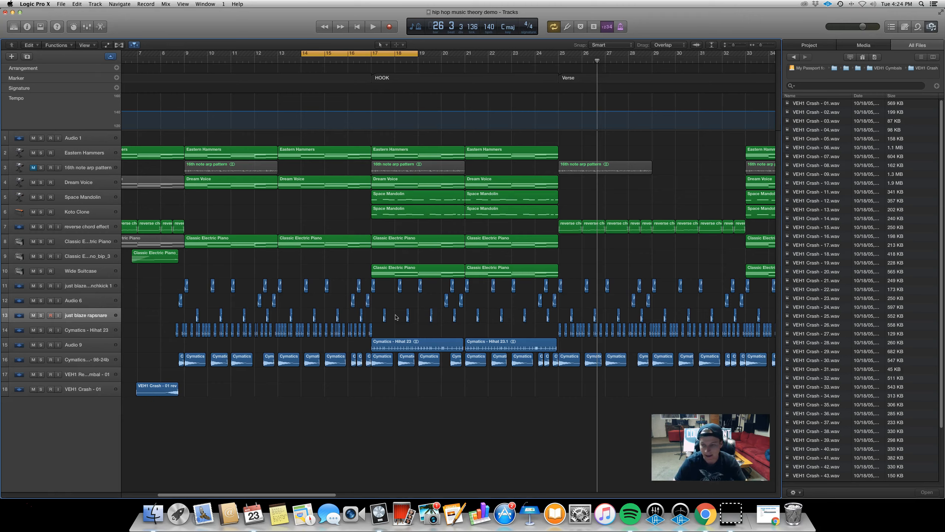
# Delete the snare, hi-hat, Audio 6 and 808 regions at the end of bar 16, just before the first hook
pyautogui.click(358, 319)
pyautogui.press('super+Right')
pyautogui.hscroll(-8, 357, 318)
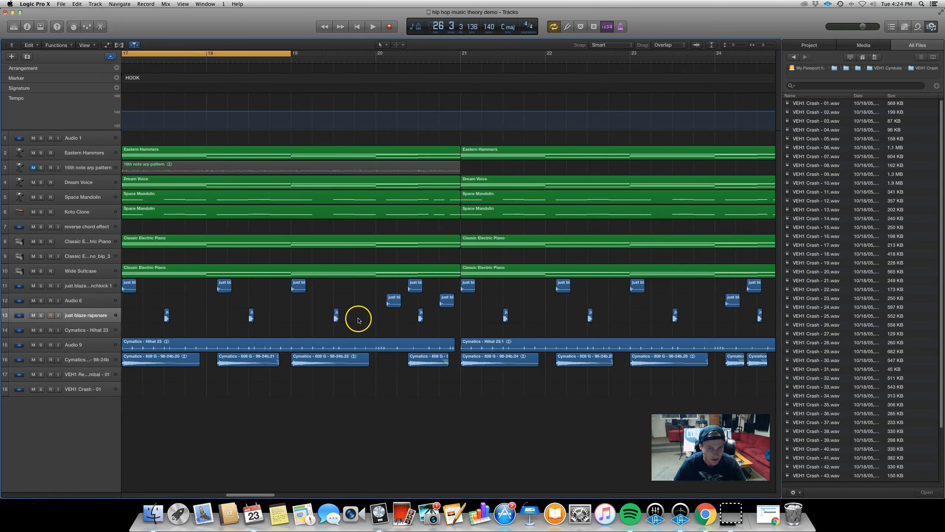
pyautogui.press('super+Left')
pyautogui.hscroll(-3, 358, 321)
pyautogui.hscroll(-3, 358, 320)
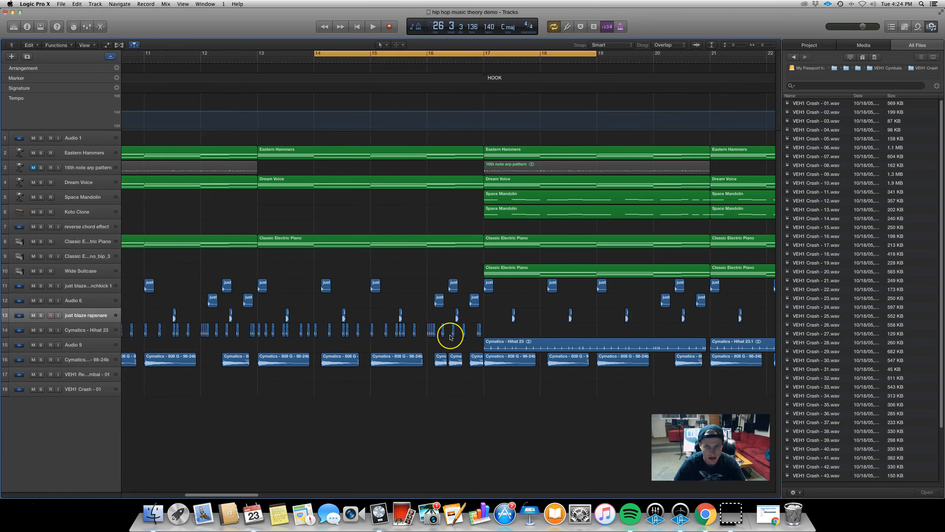
pyautogui.hscroll(1, 450, 335)
pyautogui.scroll(1, 451, 337)
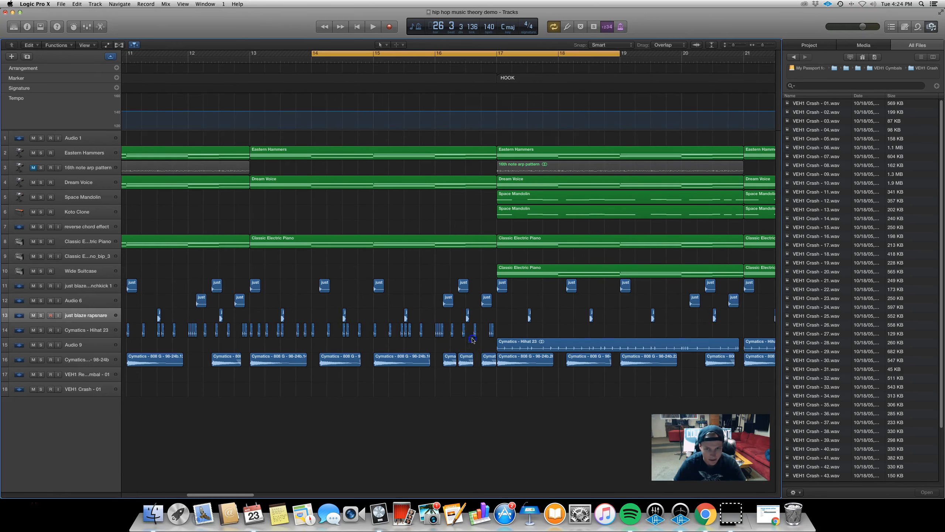
pyautogui.moveTo(475, 336); pyautogui.dragTo(493, 303)
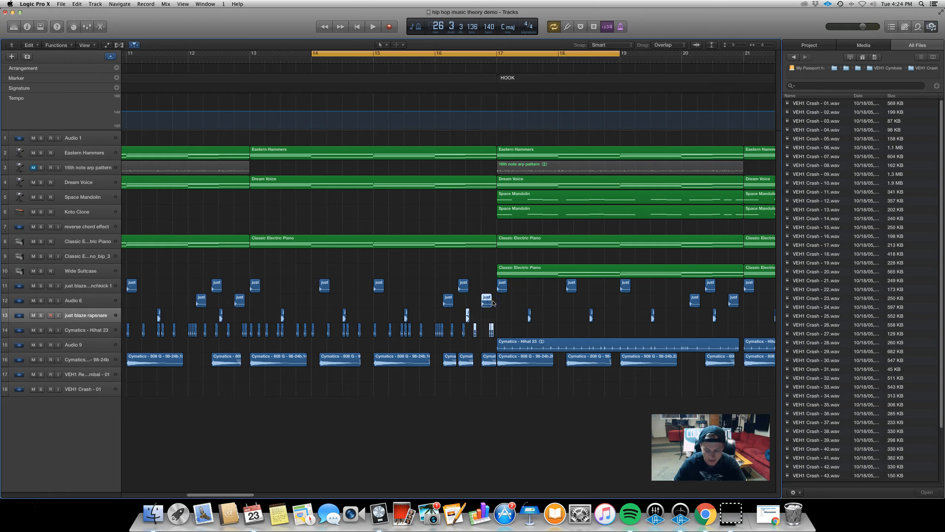
pyautogui.press('Delete')
pyautogui.click(486, 361)
pyautogui.press('Delete')
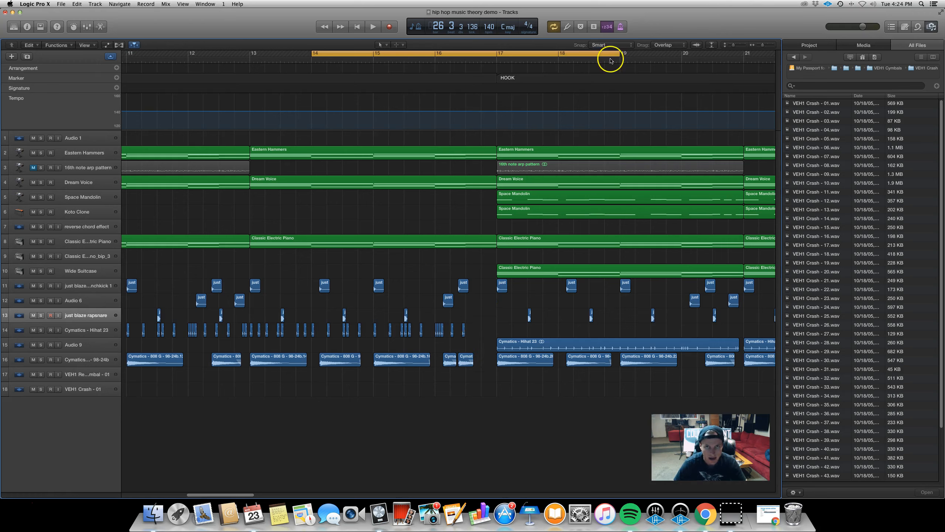
# Play the transition from the end of bar 16 into the first hook, then stop
pyautogui.doubleClick(418, 61)
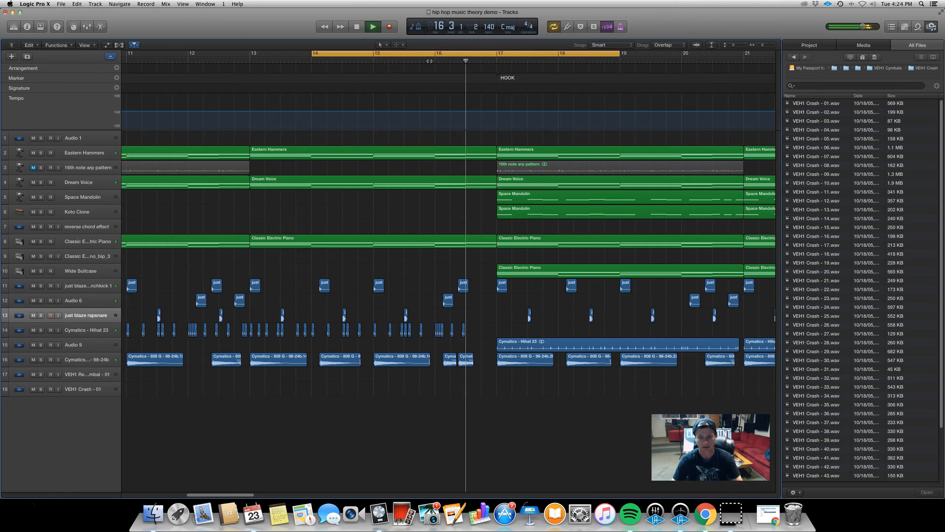
pyautogui.doubleClick(406, 60)
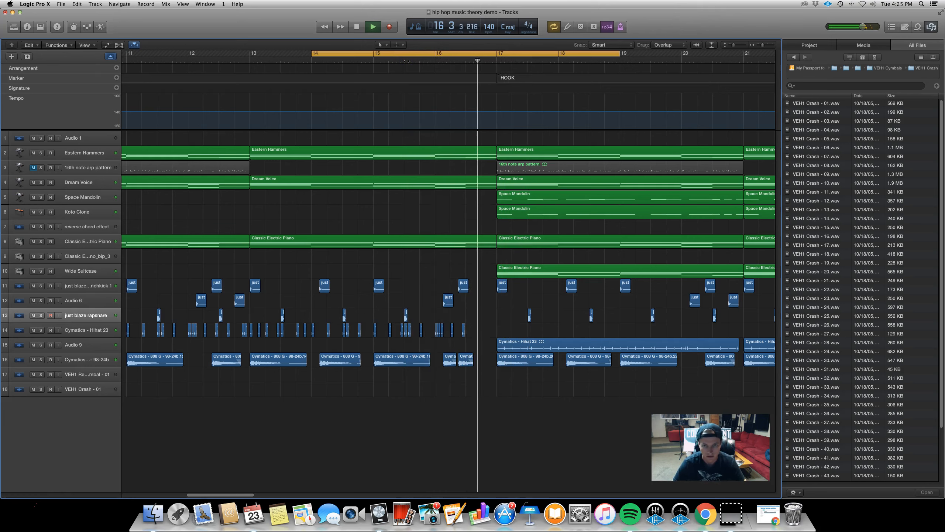
pyautogui.press('space')
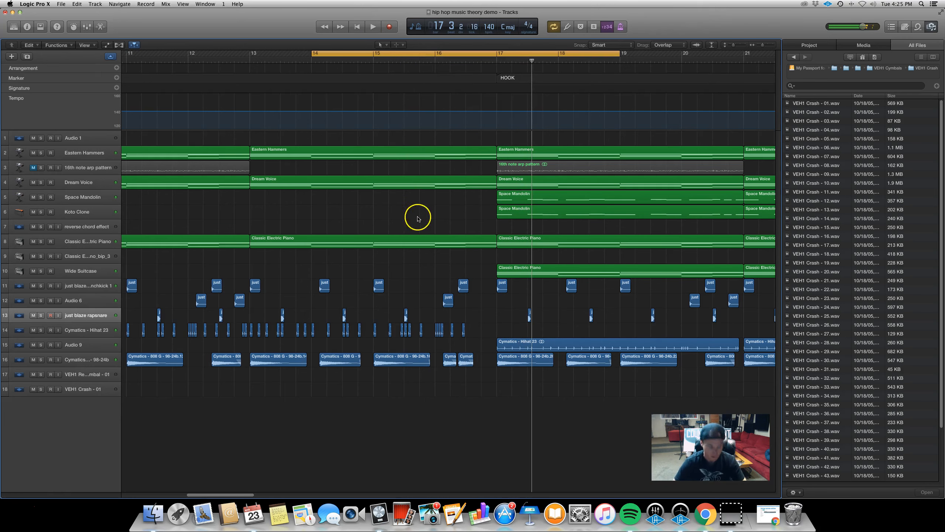
# Create one new software instrument track with the stereo EXS24 (Sampler) as its instrument
pyautogui.press('super+Left')
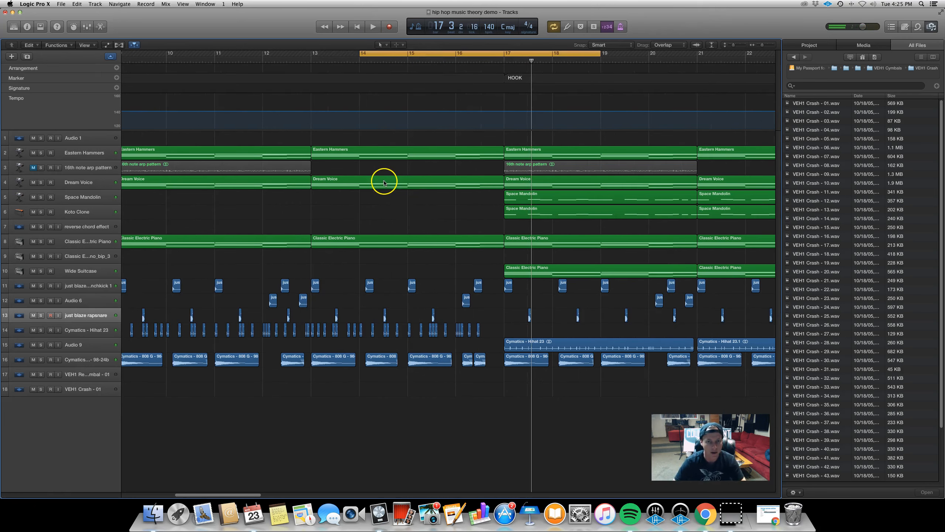
pyautogui.press('super+Left')
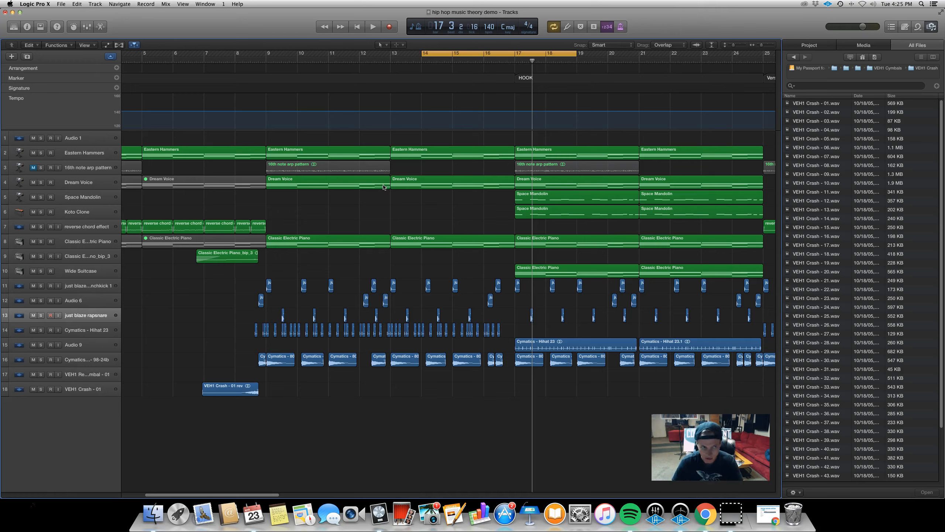
pyautogui.click(384, 183)
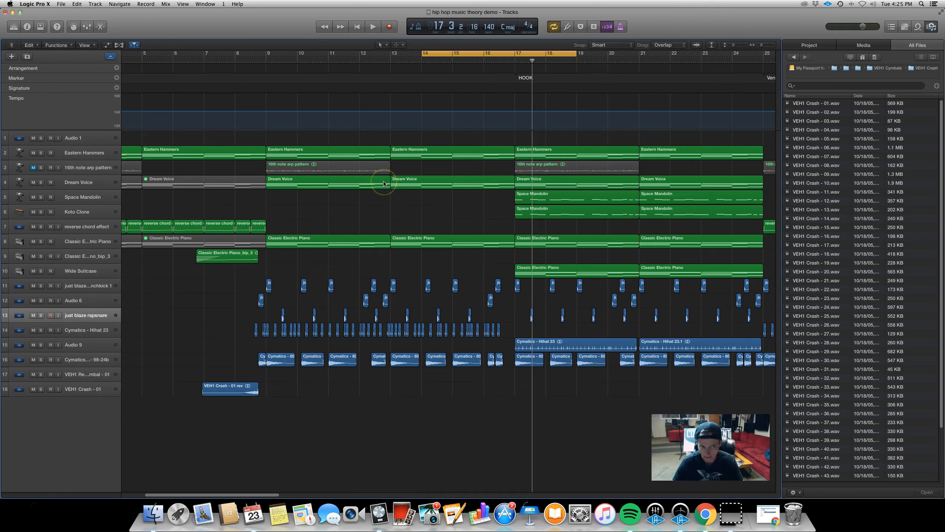
pyautogui.press('z')
pyautogui.click(12, 56)
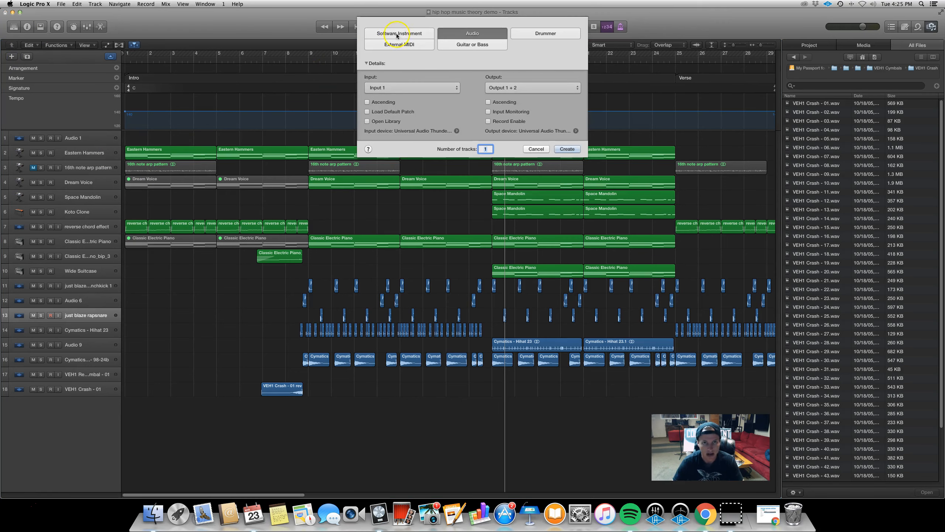
pyautogui.click(399, 34)
pyautogui.click(401, 87)
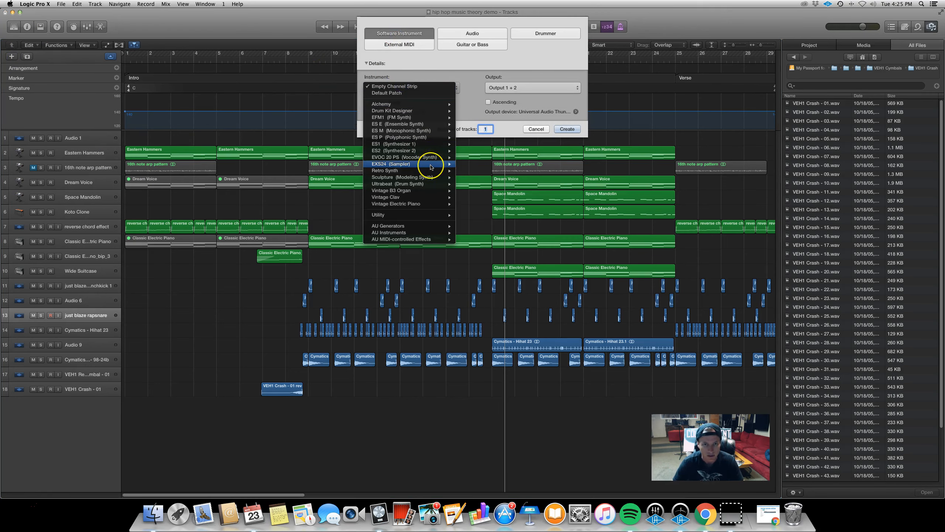
pyautogui.moveTo(431, 167)
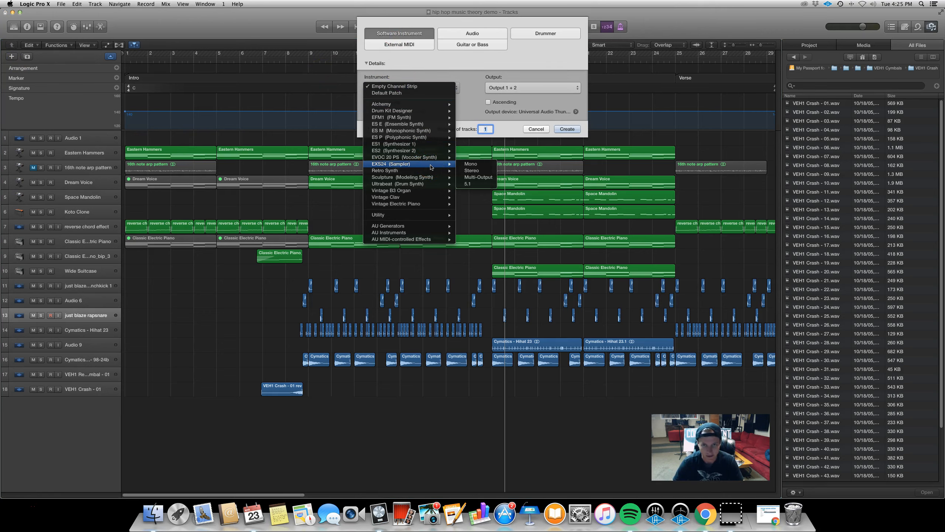
pyautogui.click(478, 171)
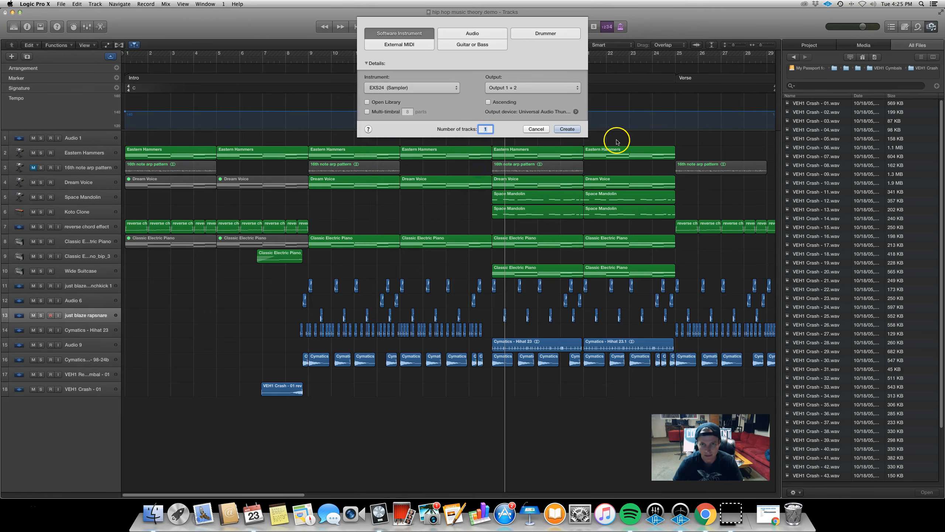
pyautogui.click(572, 130)
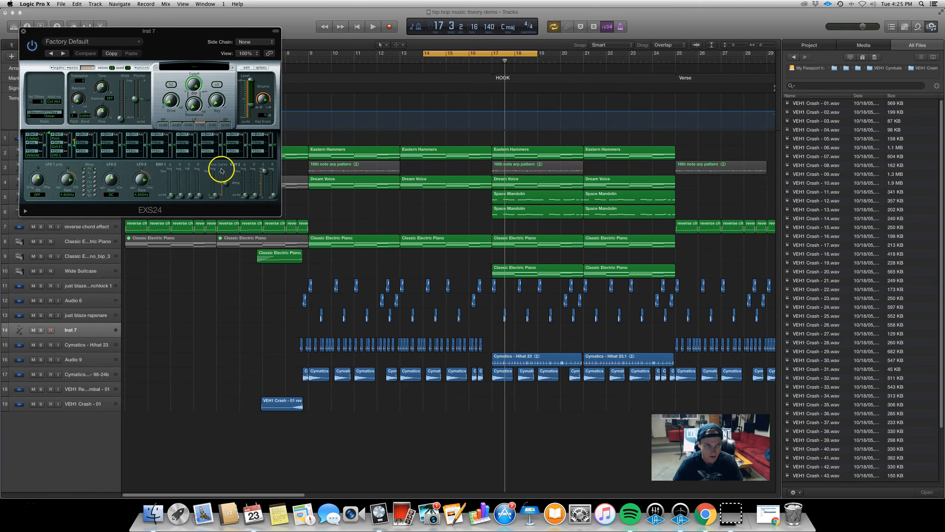
pyautogui.moveTo(167, 38); pyautogui.dragTo(338, 129)
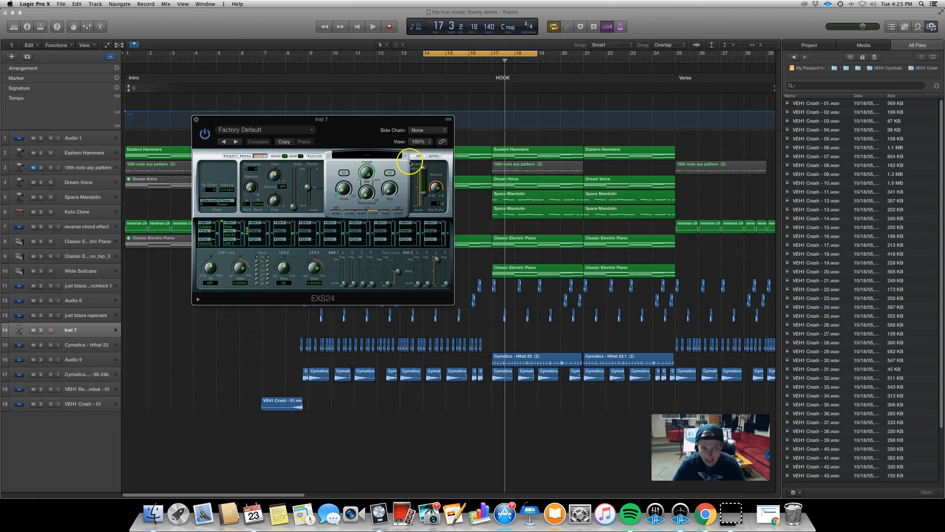
pyautogui.click(37, 8)
pyautogui.moveTo(75, 24)
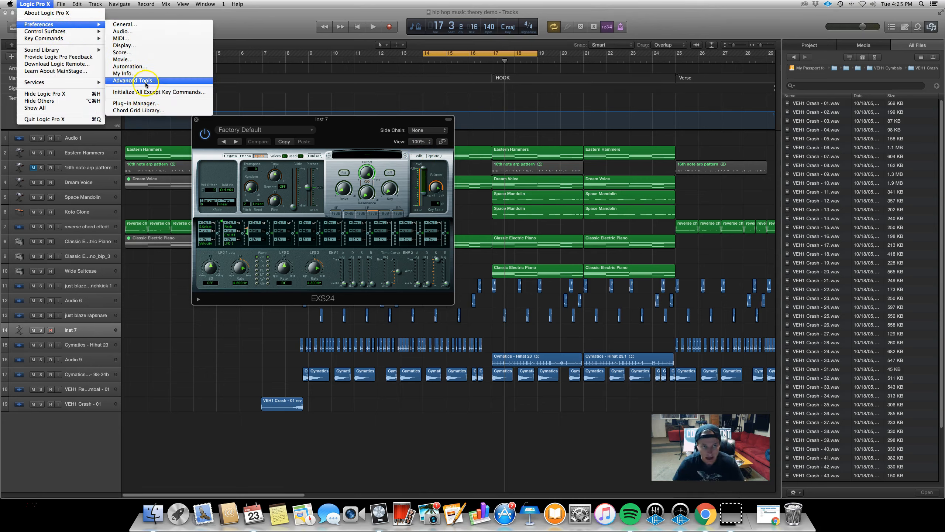
pyautogui.click(283, 16)
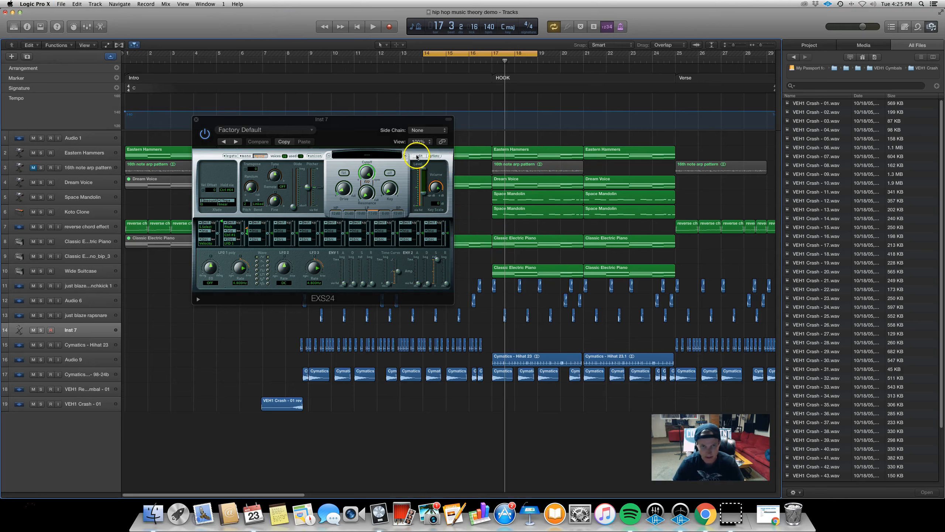
# Load a just blaze rapsnare region as a zone in the EXS24 Instrument Editor and set its pitch key to C1
pyautogui.moveTo(398, 124); pyautogui.dragTo(313, 98)
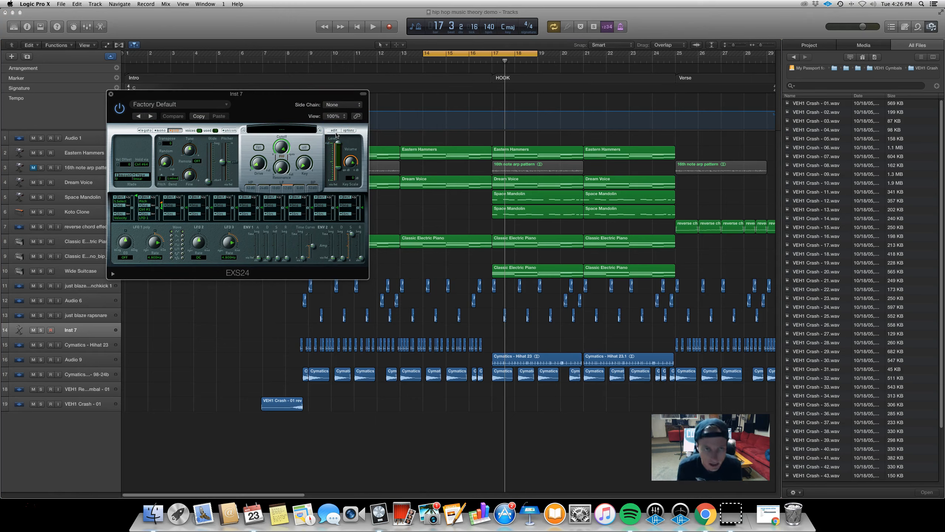
pyautogui.click(335, 130)
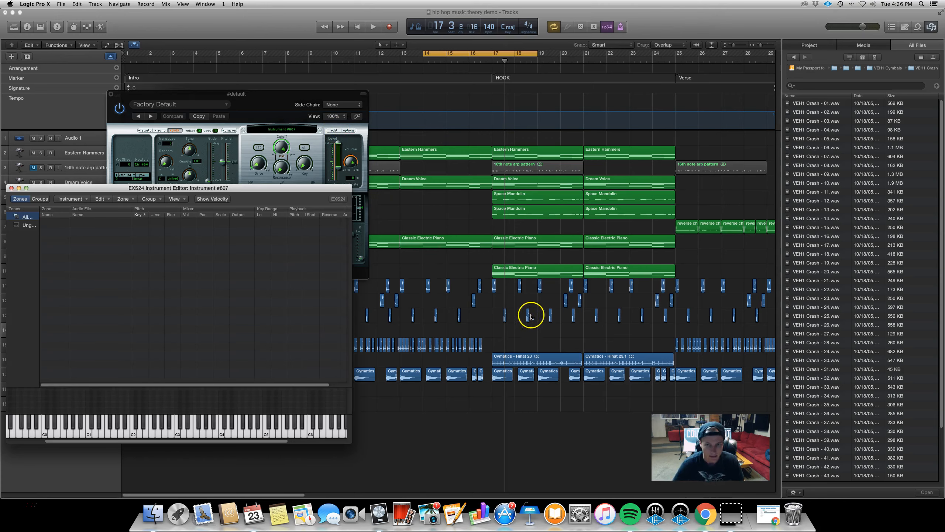
pyautogui.moveTo(435, 354); pyautogui.dragTo(443, 351)
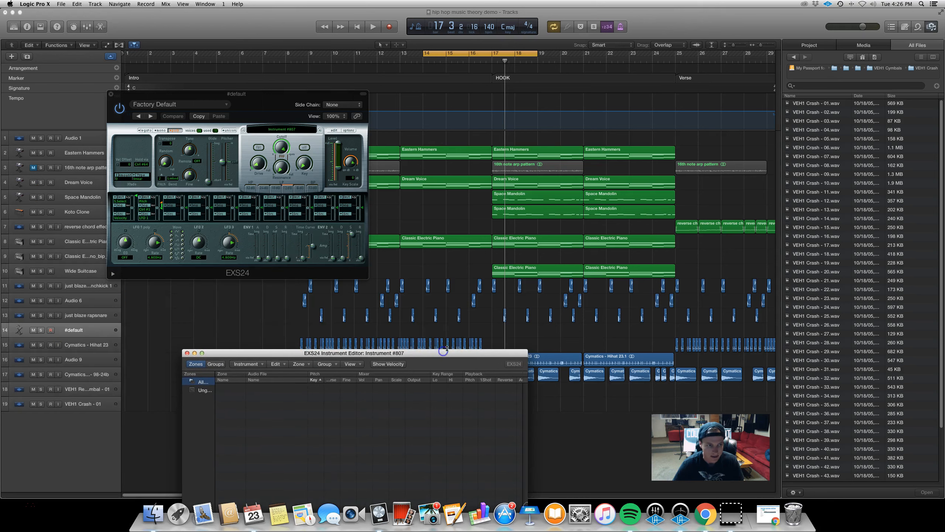
pyautogui.moveTo(523, 327); pyautogui.dragTo(390, 417)
pyautogui.moveTo(374, 357); pyautogui.dragTo(463, 210)
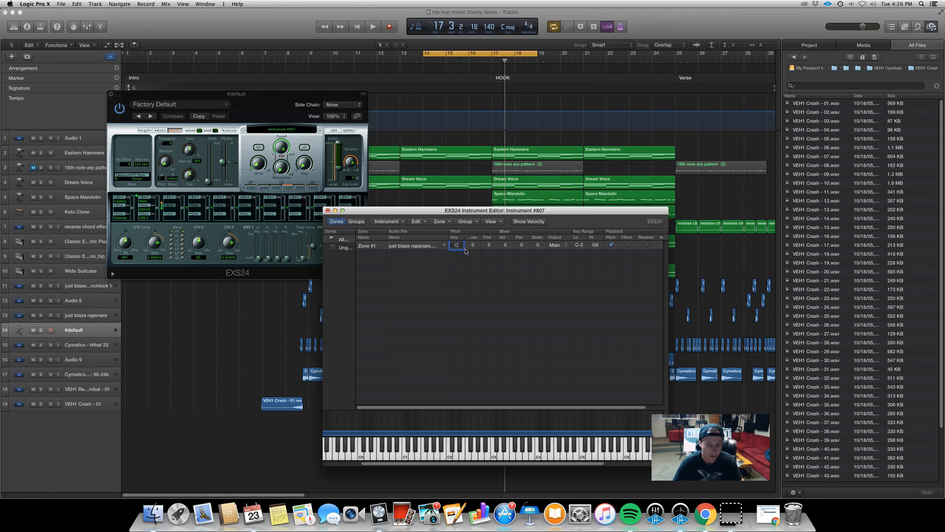
pyautogui.click(452, 264)
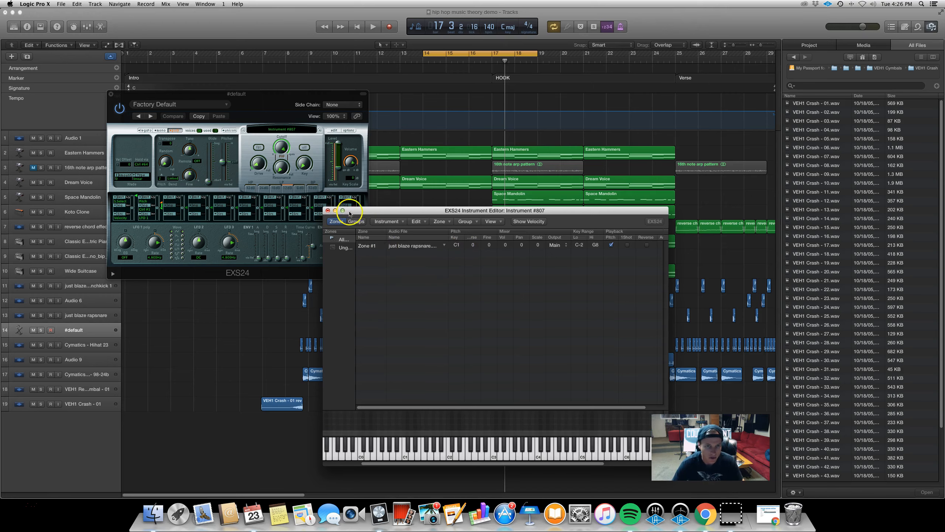
# Create an empty MIDI region at bar 16 on the sampler track and open it in the Piano Roll
pyautogui.moveTo(375, 210); pyautogui.dragTo(336, 18)
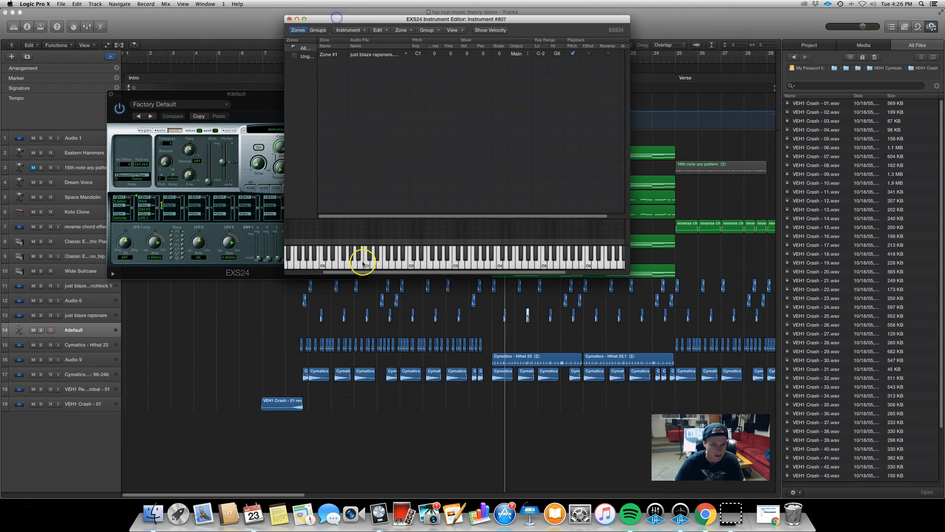
pyautogui.rightClick(487, 326)
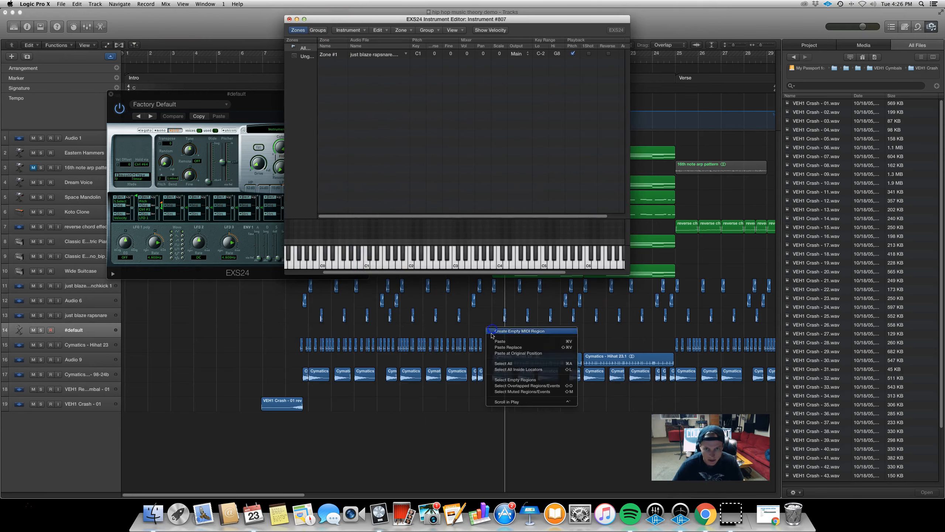
pyautogui.click(491, 331)
pyautogui.doubleClick(485, 334)
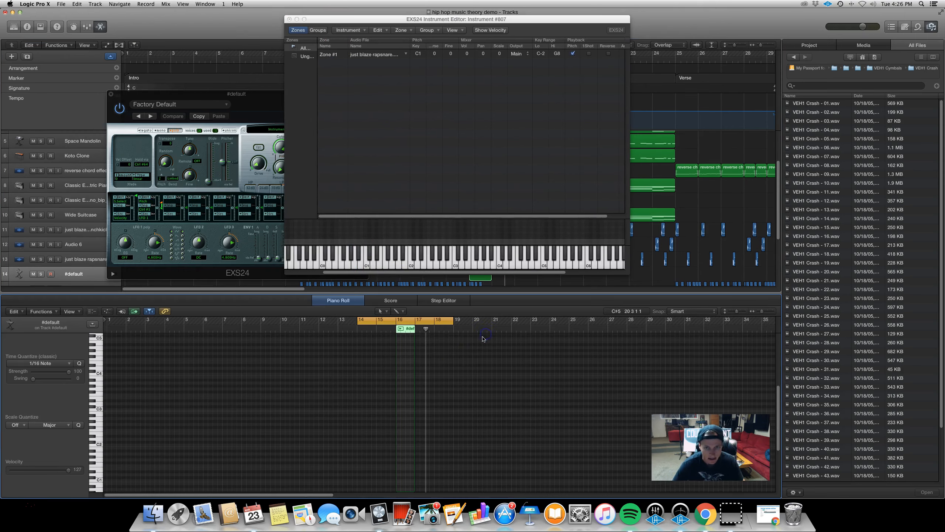
# Audition the sampled snare at different pitches on the Piano Roll keyboard, comparing notes around C1 with higher ones
pyautogui.click(97, 480)
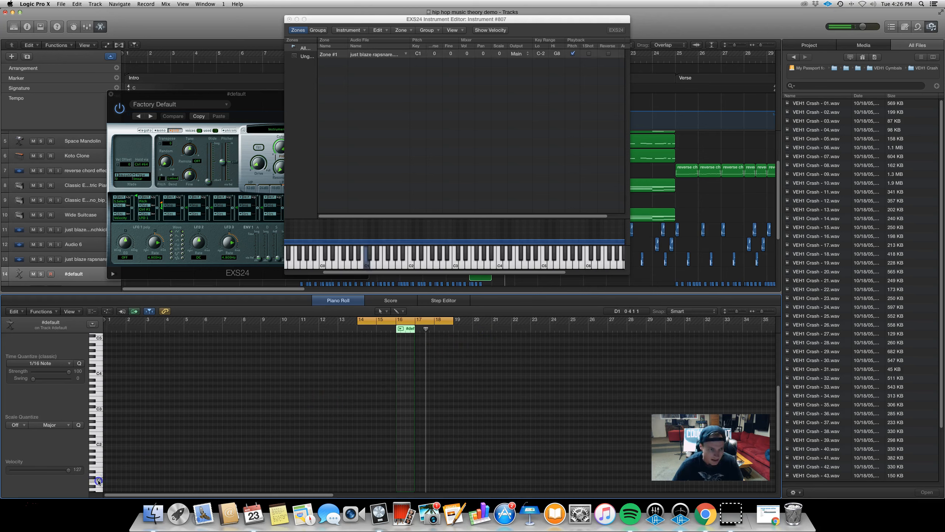
pyautogui.moveTo(155, 486); pyautogui.dragTo(88, 513)
pyautogui.scroll(-2, 103, 477)
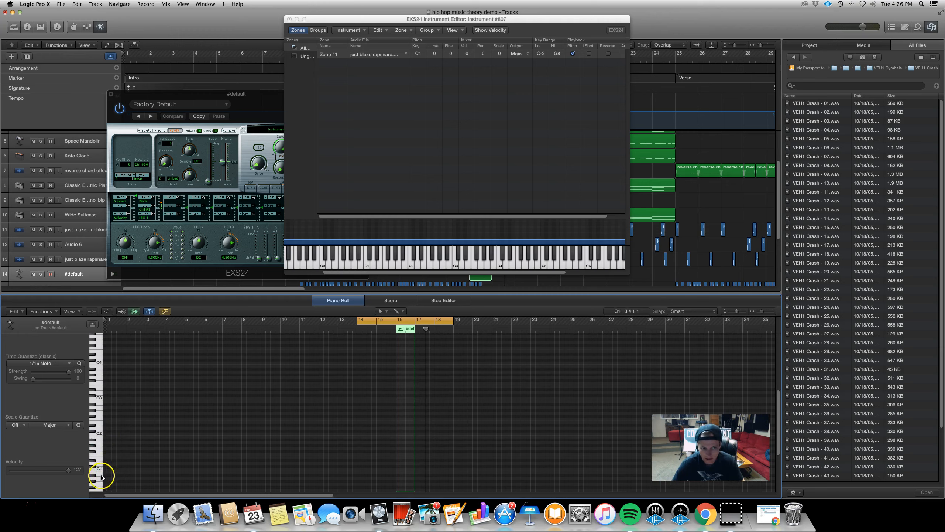
pyautogui.moveTo(102, 396); pyautogui.dragTo(99, 451)
pyautogui.click(93, 469)
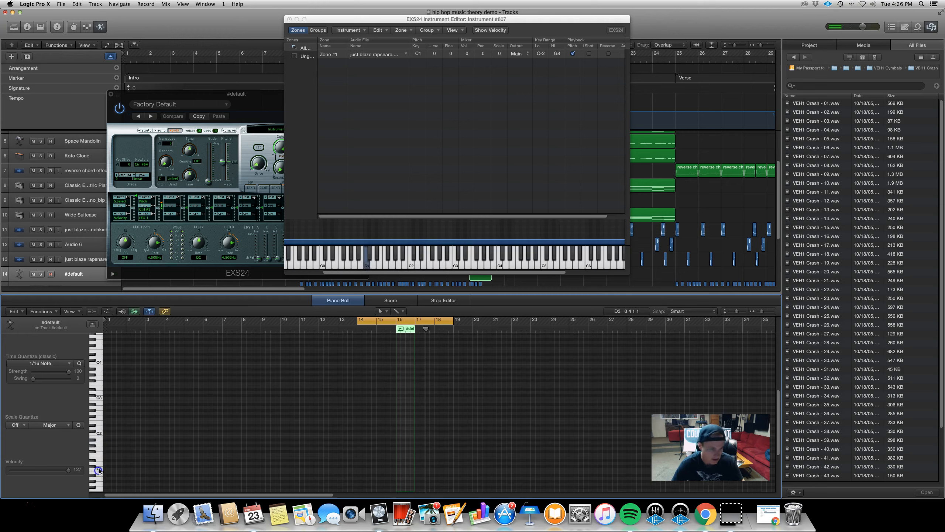
pyautogui.click(98, 432)
pyautogui.click(95, 470)
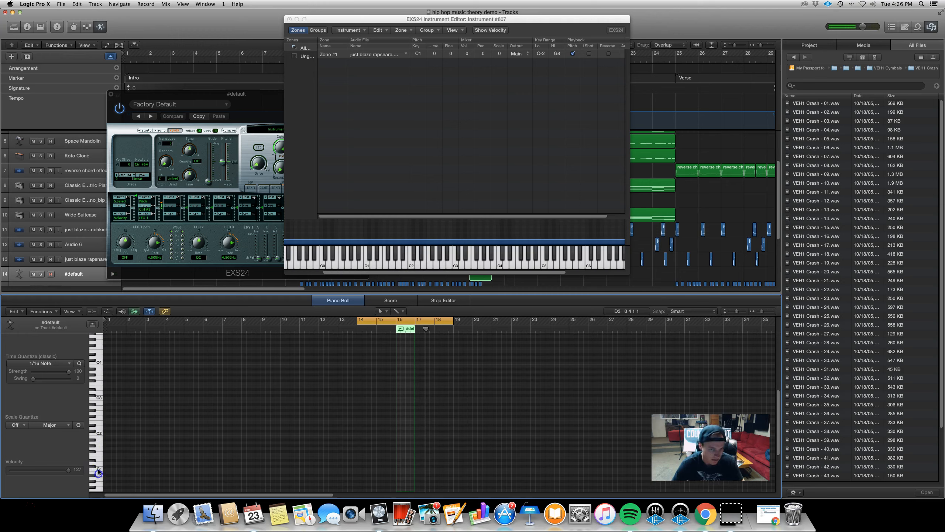
pyautogui.click(99, 420)
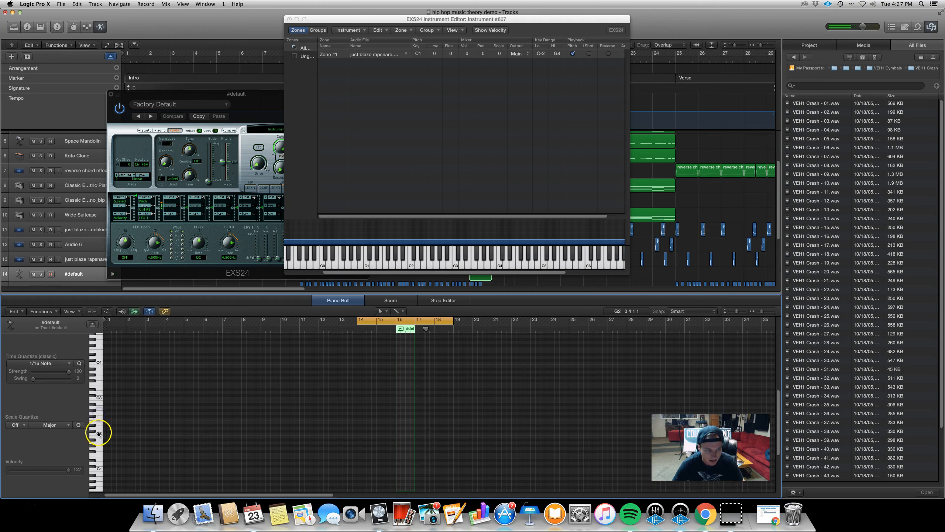
# Close the EXS24 Instrument Editor and save the sampler instrument as demo video snare
pyautogui.click(99, 468)
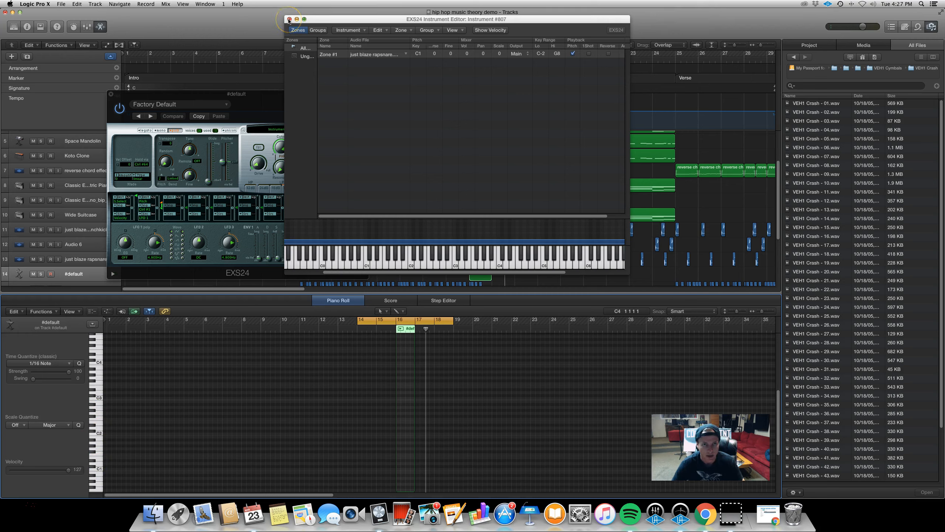
pyautogui.click(289, 20)
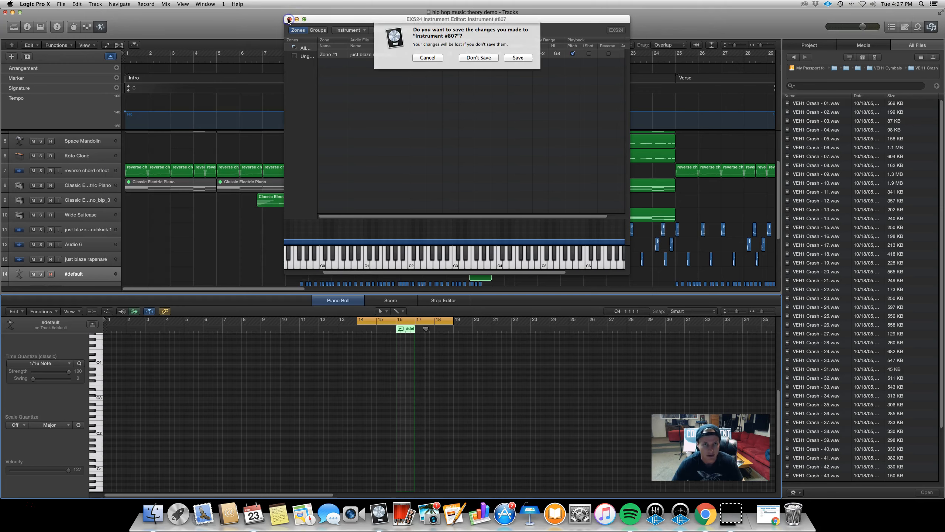
pyautogui.click(518, 61)
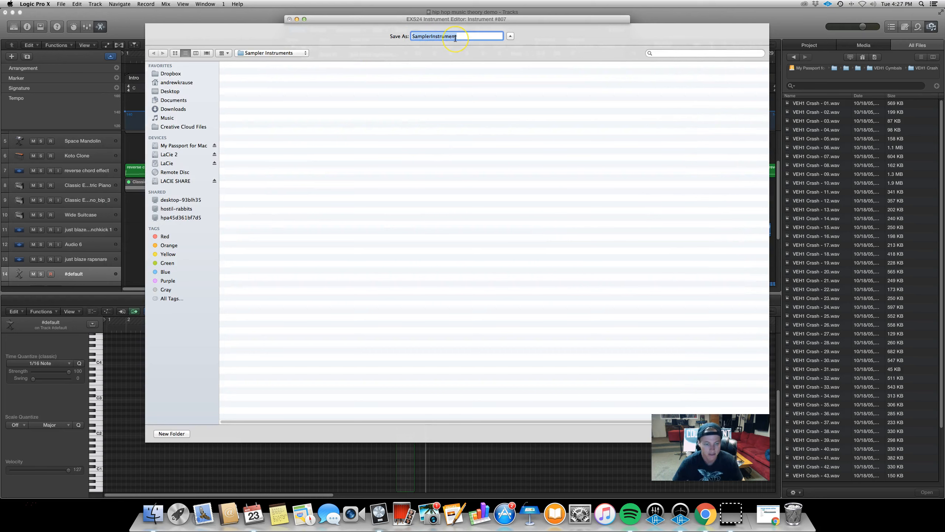
pyautogui.write('demo video snare')
pyautogui.press('Return')
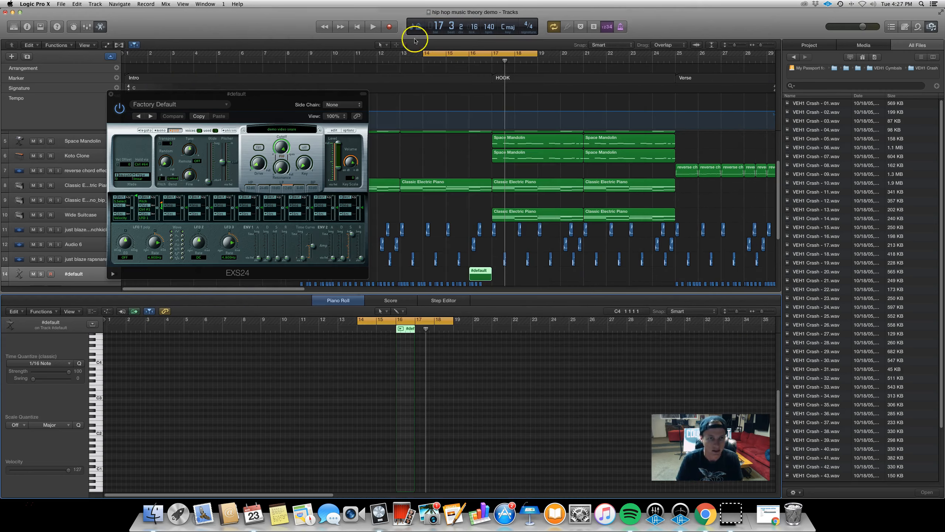
# Check the EXS24 instrument list for the saved demo video snare and leave it selected
pyautogui.click(307, 130)
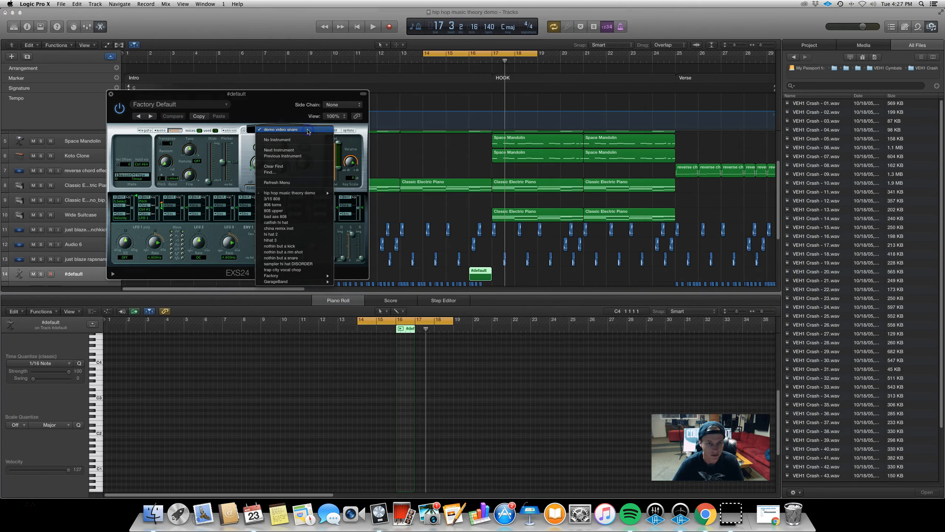
pyautogui.click(296, 116)
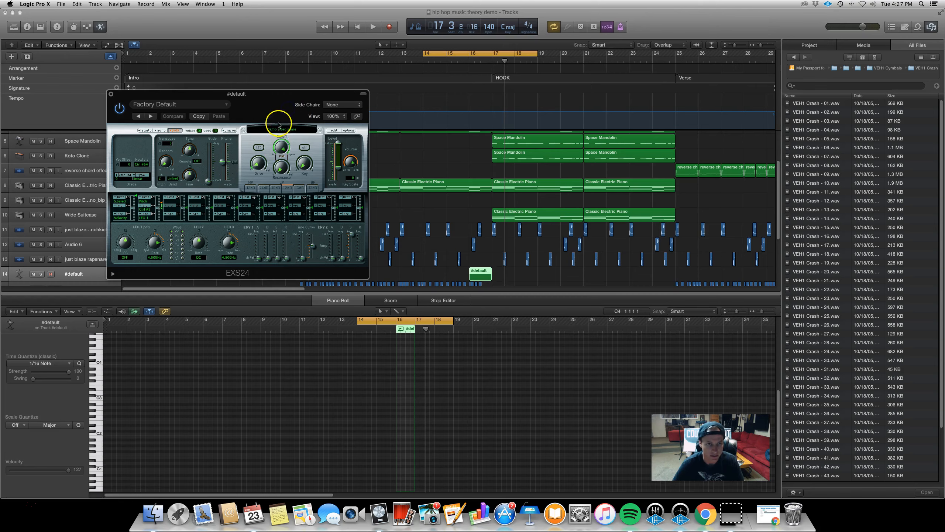
pyautogui.moveTo(228, 116); pyautogui.dragTo(326, 160)
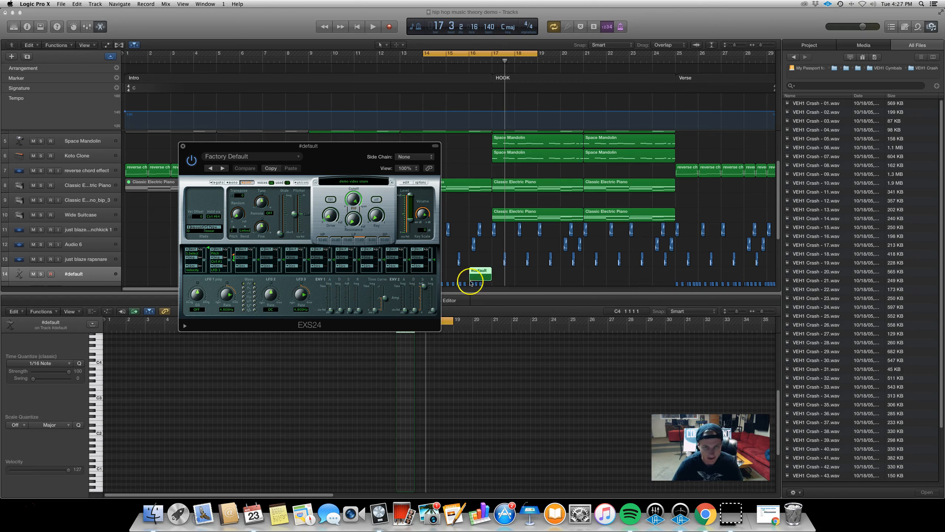
# Close the EXS24 window and play the bars leading into the hook with the bar 16 region open in the Piano Roll
pyautogui.doubleClick(480, 274)
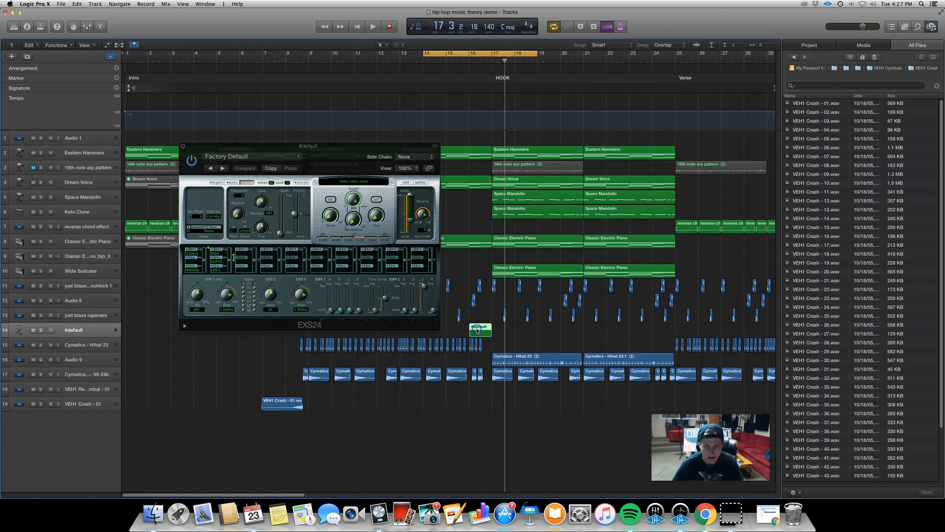
pyautogui.doubleClick(477, 330)
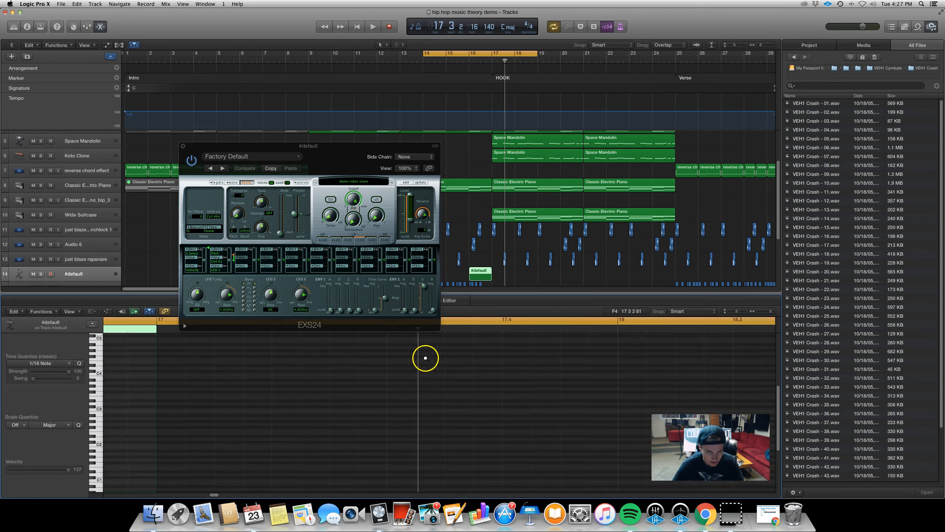
pyautogui.keyDown('ctrl'); pyautogui.keyDown('alt'); pyautogui.click(373, 359); pyautogui.keyUp('alt'); pyautogui.keyUp('ctrl')
pyautogui.press('space')
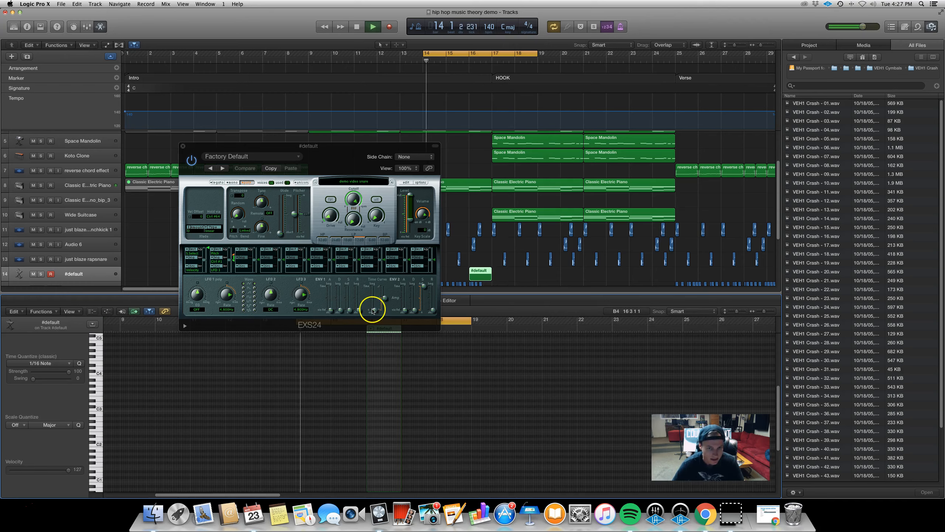
pyautogui.click(183, 146)
pyautogui.press('super+Right')
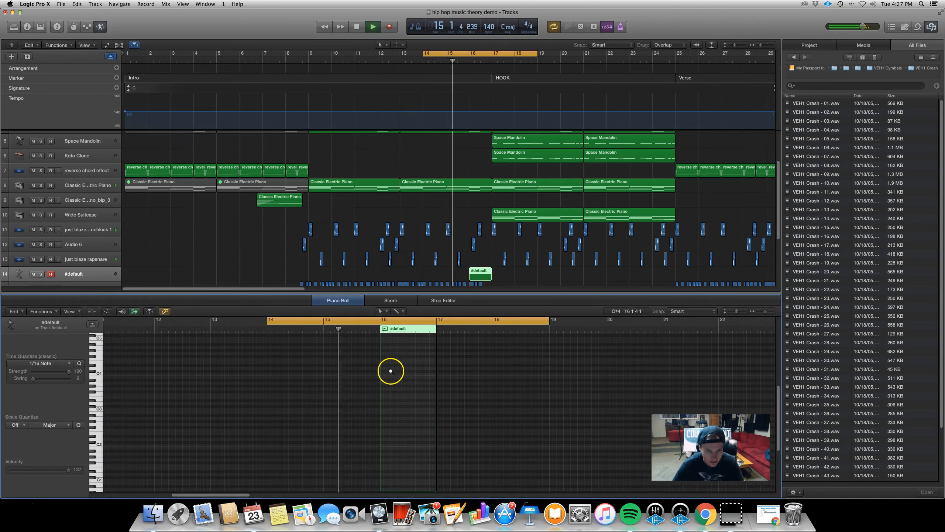
pyautogui.scroll(2, 396, 375)
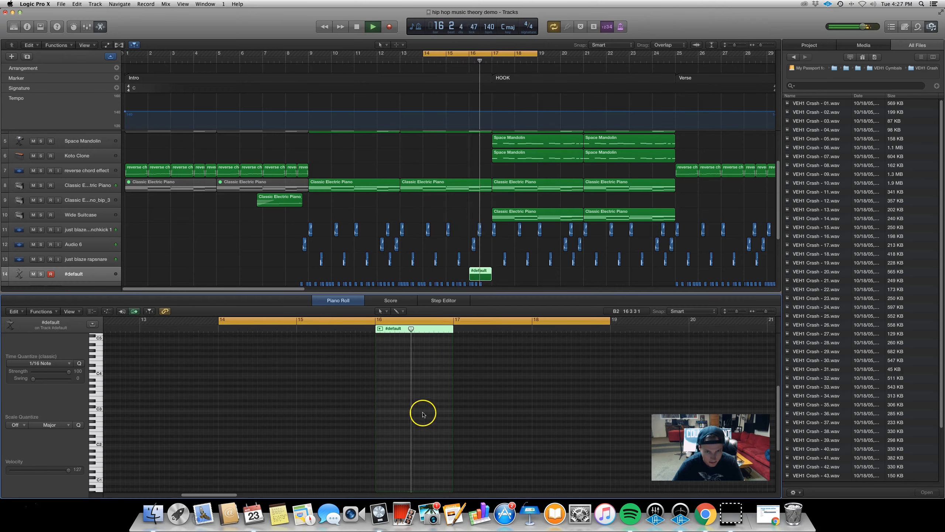
pyautogui.press('space')
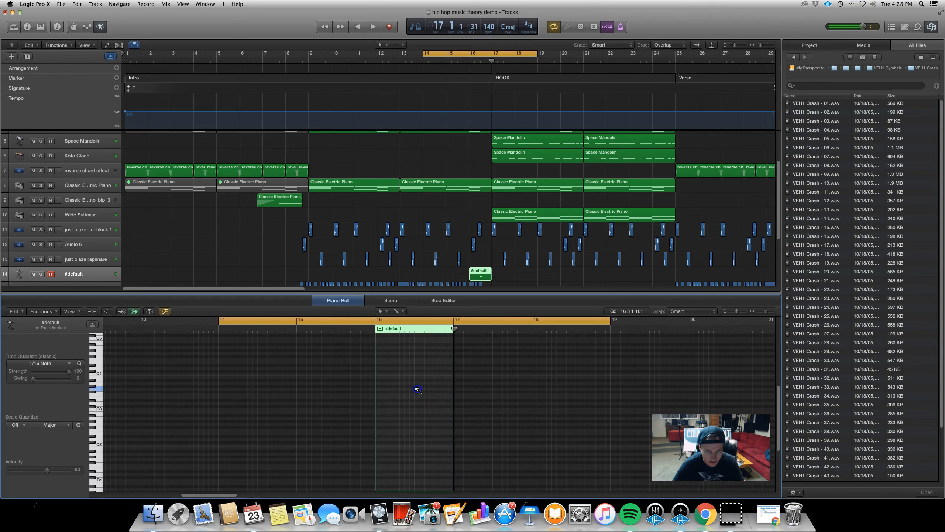
# Draw eight consecutive 1/16 notes stepping down from G2 to B1 across the last two beats of bar 16, and play the fill
pyautogui.moveTo(418, 390); pyautogui.dragTo(419, 427)
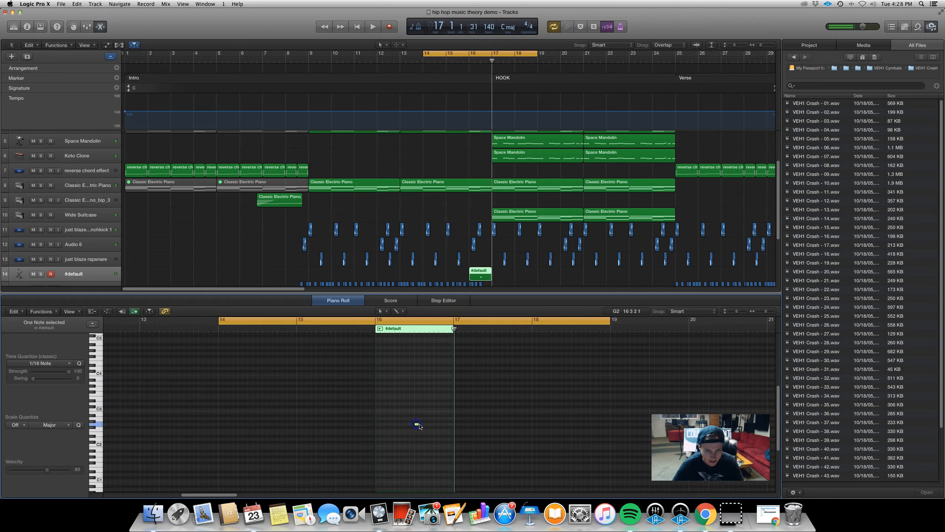
pyautogui.scroll(2, 418, 424)
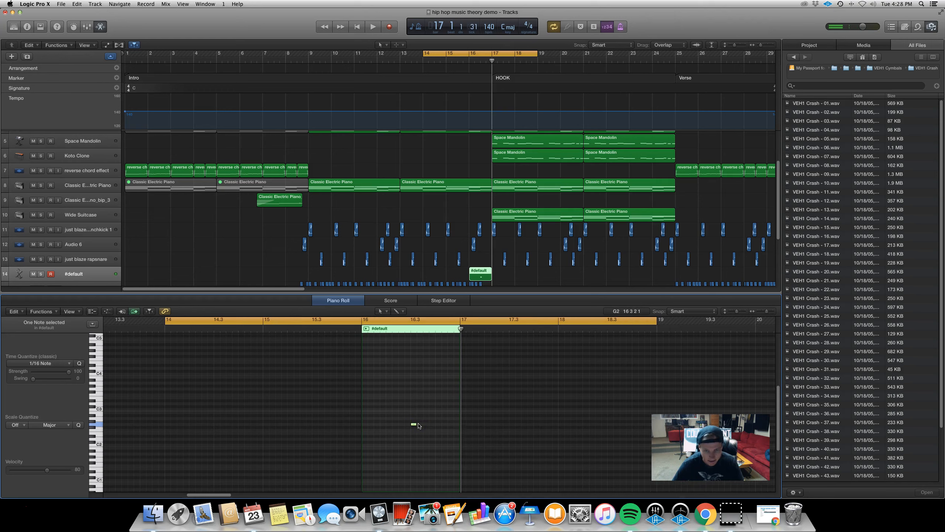
pyautogui.scroll(1, 422, 431)
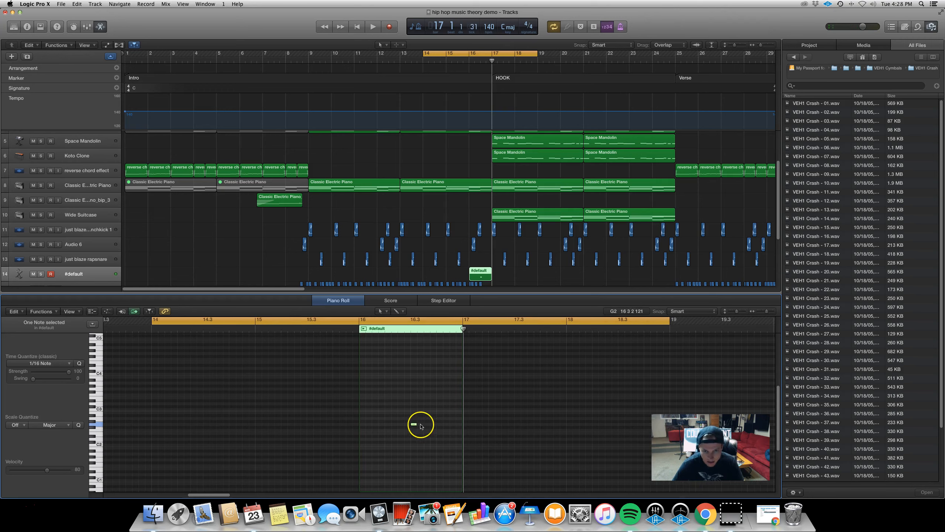
pyautogui.click(419, 425)
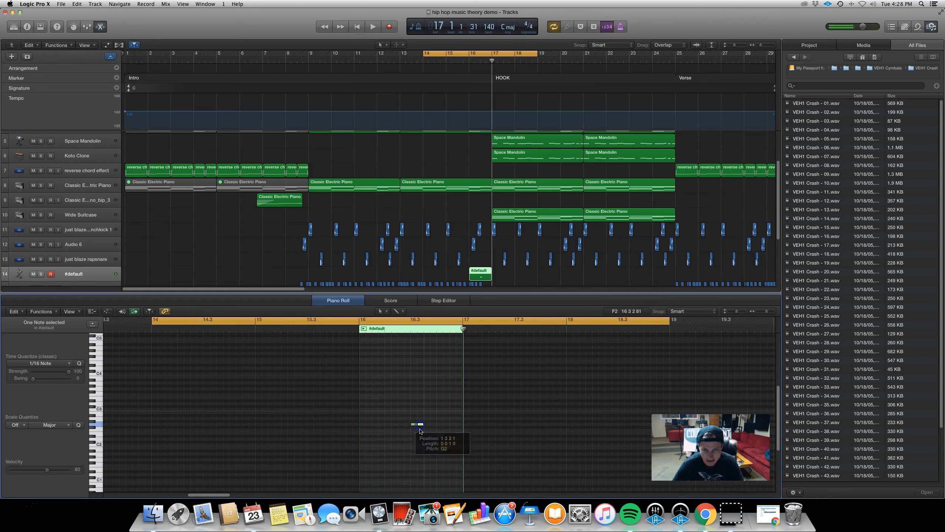
pyautogui.keyDown('super'); pyautogui.click(440, 431); pyautogui.keyUp('super')
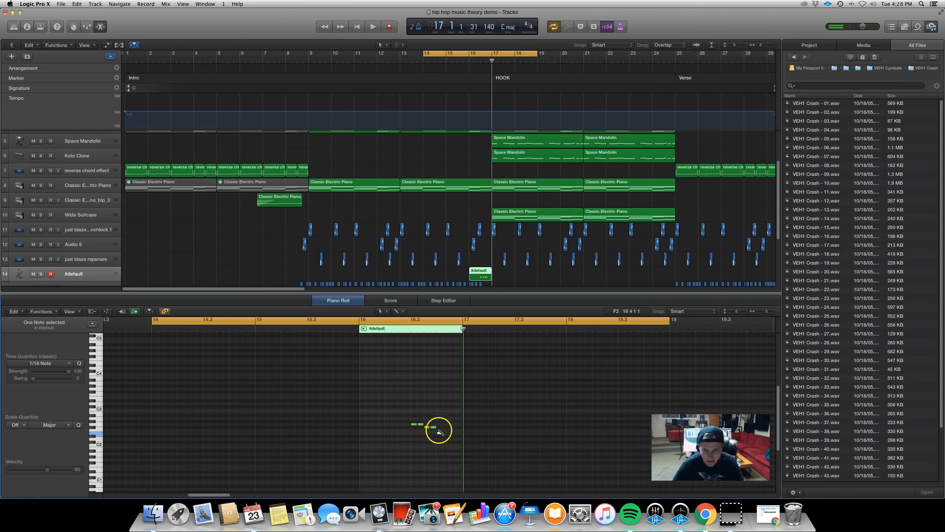
pyautogui.keyDown('super'); pyautogui.click(439, 431); pyautogui.keyUp('super')
pyautogui.moveTo(440, 434); pyautogui.dragTo(448, 434)
pyautogui.keyDown('super'); pyautogui.click(458, 448); pyautogui.keyUp('super')
pyautogui.press('space')
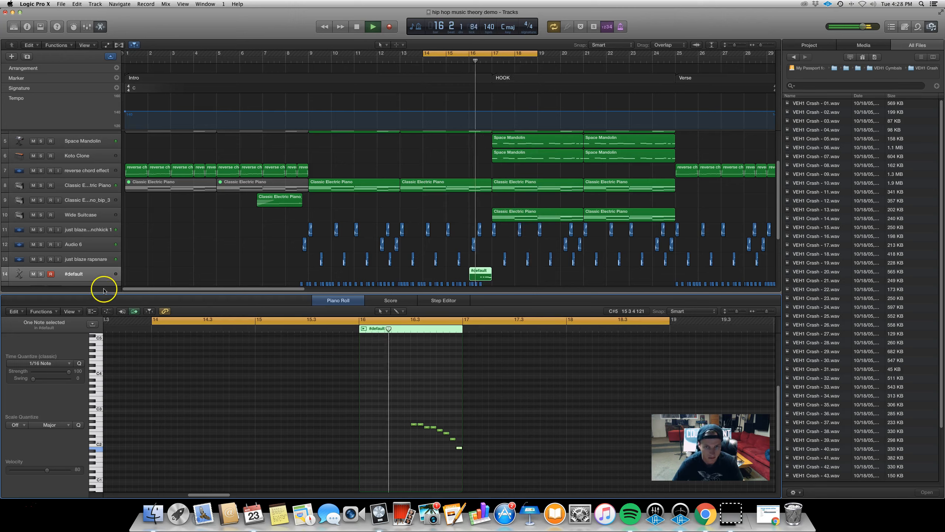
pyautogui.press('space')
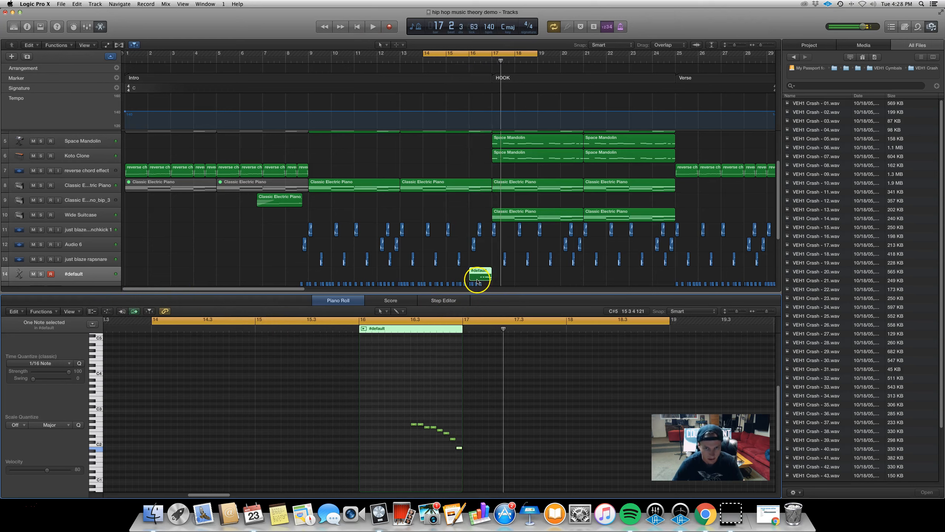
# Copy the snare fill region to bar 19 as a muted backup and reselect the original at bar 16
pyautogui.moveTo(489, 279); pyautogui.dragTo(552, 281)
pyautogui.hotkey('ctrl', 'm')
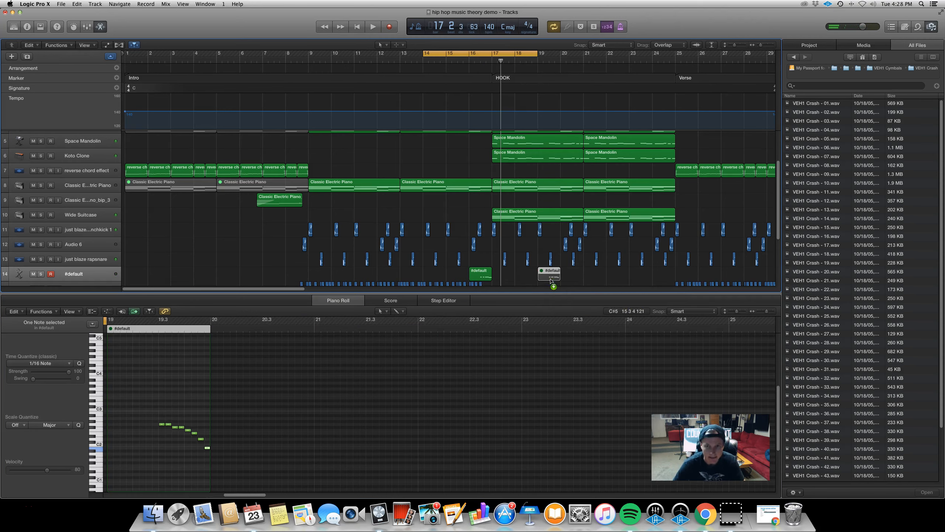
pyautogui.click(479, 279)
# Halve the fill's last four notes, duplicate them into pairs of 1/32 notes, and play the fill back
pyautogui.hscroll(-3, 208, 464)
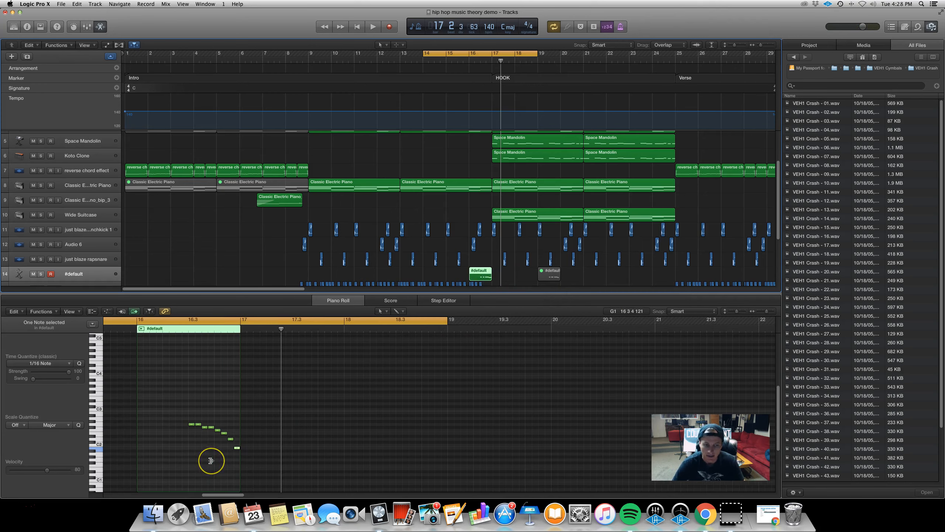
pyautogui.scroll(3, 211, 460)
pyautogui.scroll(2, 214, 460)
pyautogui.hscroll(-5, 212, 461)
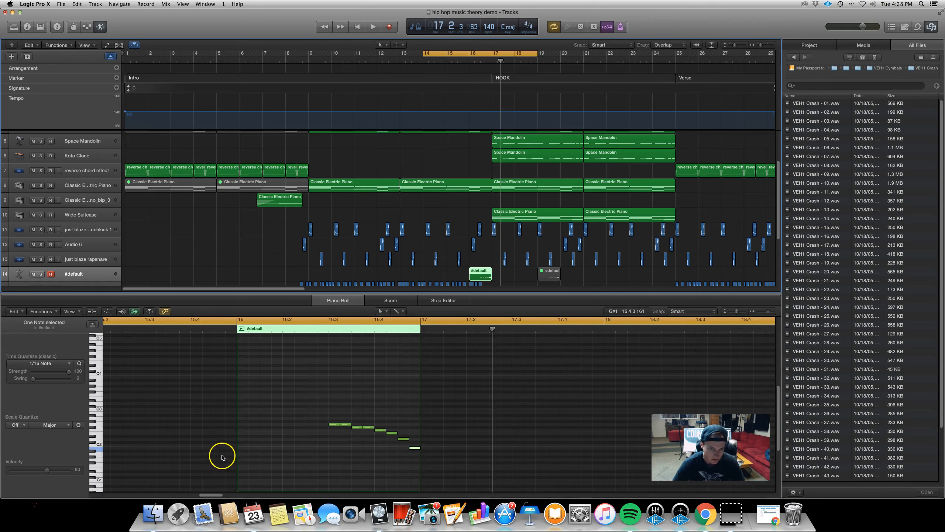
pyautogui.hscroll(5, 224, 454)
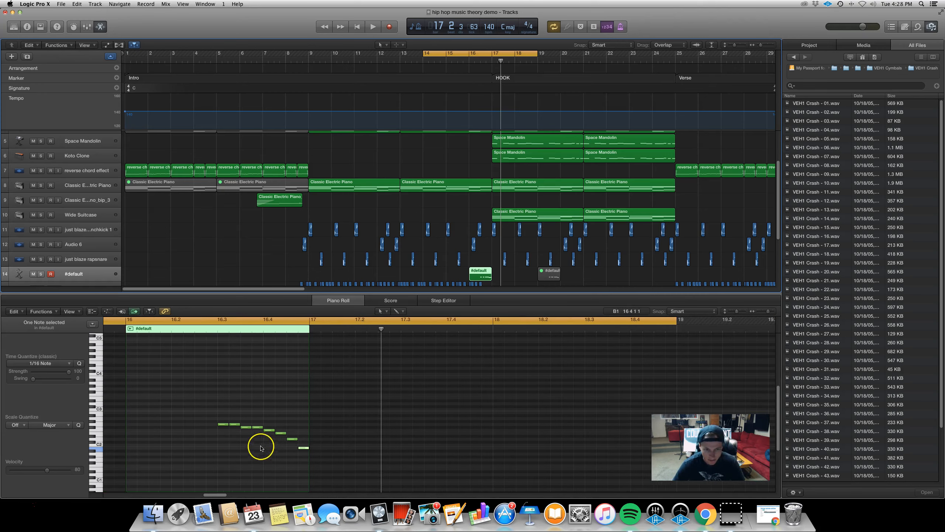
pyautogui.moveTo(296, 470); pyautogui.dragTo(271, 432)
pyautogui.click(186, 330)
pyautogui.press('space')
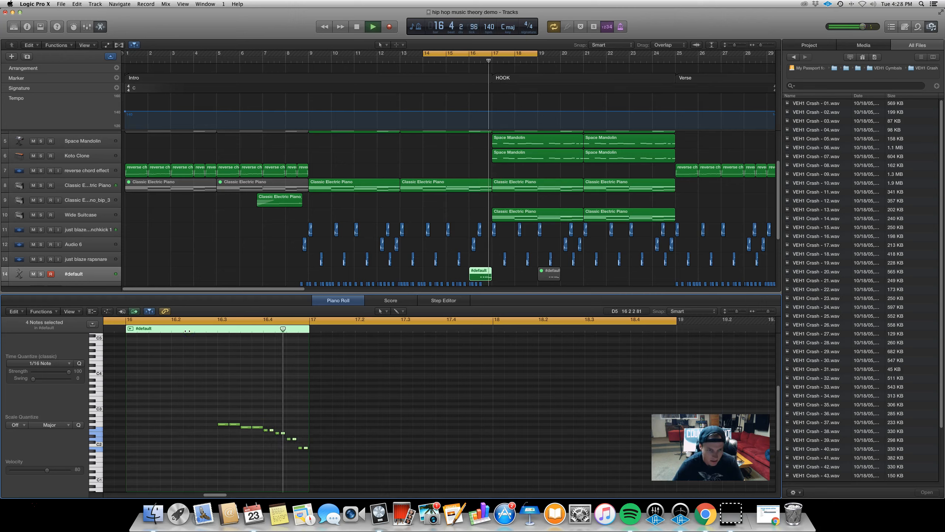
pyautogui.click(149, 328)
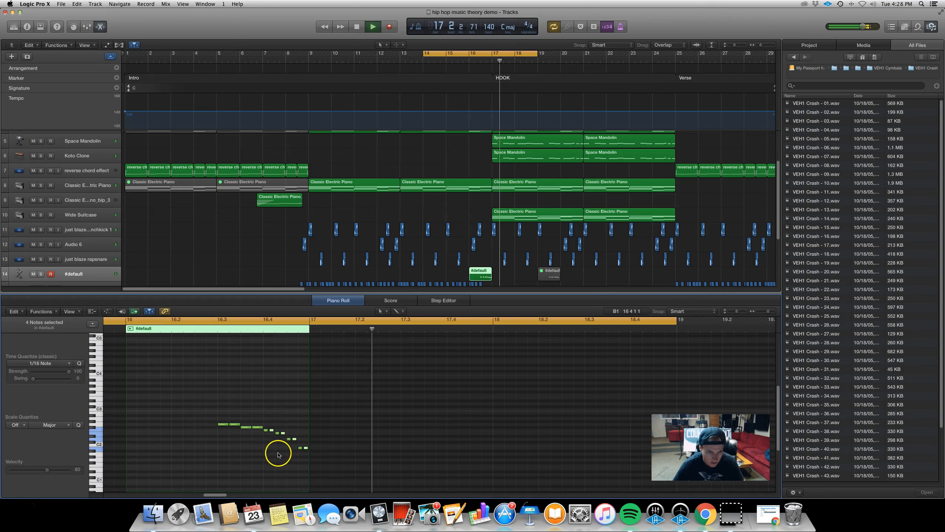
pyautogui.press('space')
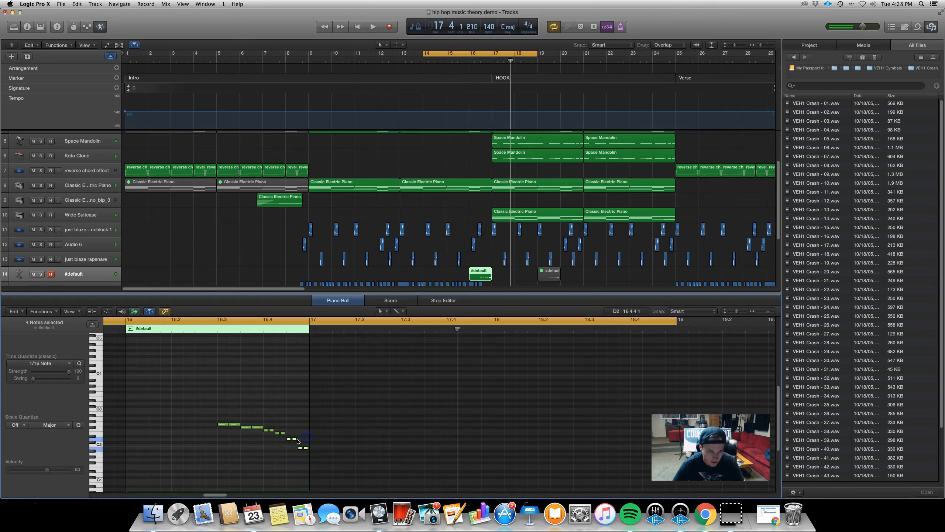
# Turn the D2 and B1 pairs ending the fill into runs of four shorter notes each, evening out their lengths
pyautogui.moveTo(295, 439); pyautogui.dragTo(291, 441)
pyautogui.scroll(6, 291, 441)
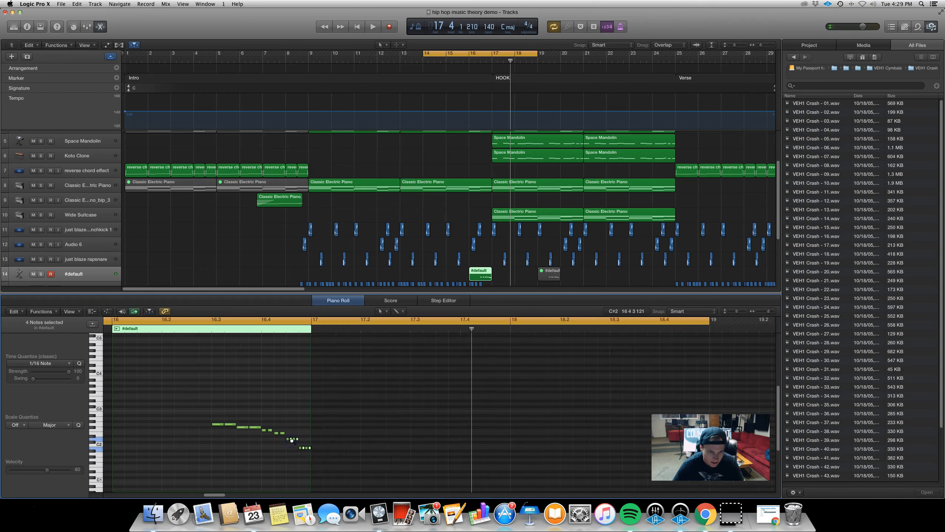
pyautogui.moveTo(382, 462); pyautogui.dragTo(285, 439)
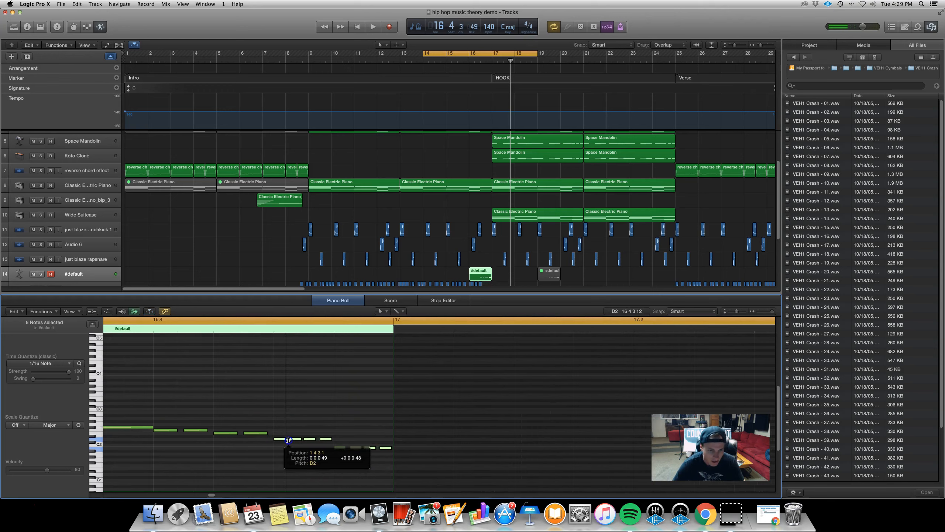
pyautogui.scroll(-3, 285, 446)
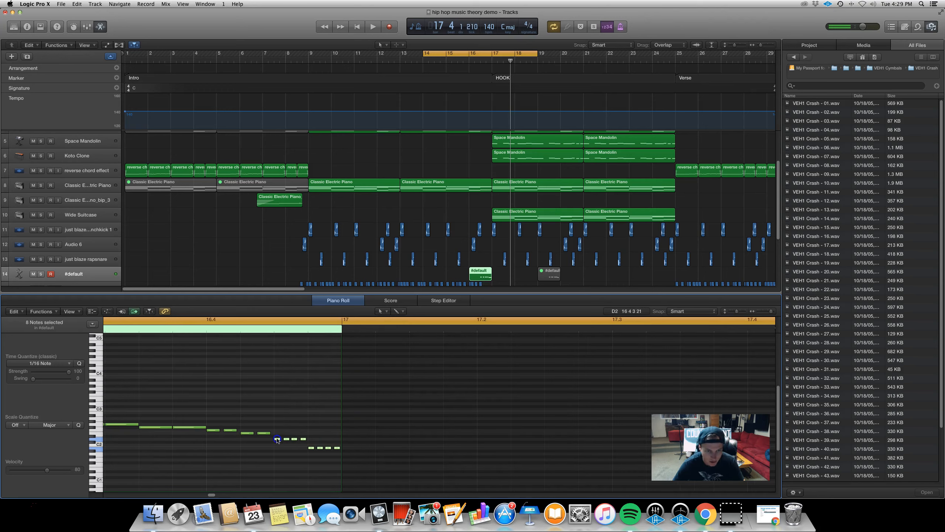
pyautogui.click(277, 440)
pyautogui.click(282, 411)
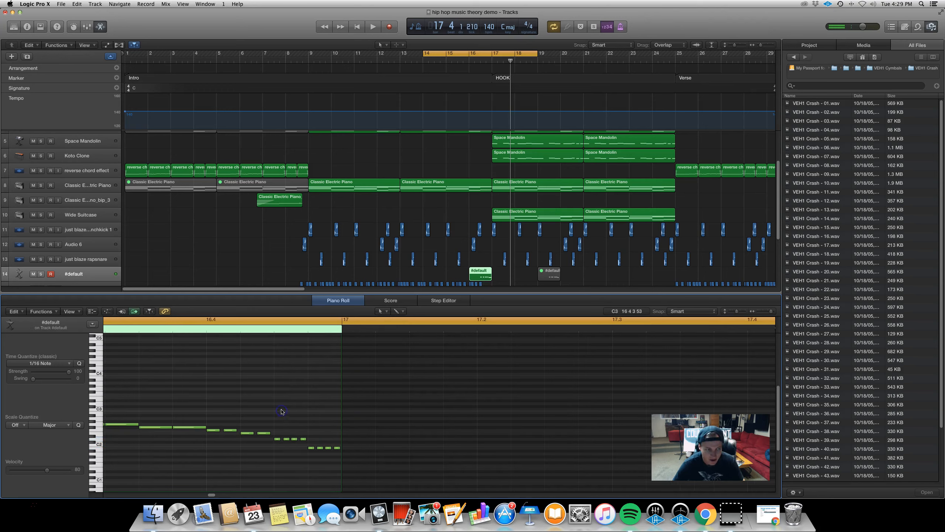
# Fine-tune the length of the first D2 note, close the floating event display, and place the playhead just before the fill
pyautogui.click(266, 434)
pyautogui.click(264, 434)
pyautogui.click(279, 439)
pyautogui.doubleClick(279, 439)
pyautogui.moveTo(278, 438); pyautogui.dragTo(275, 439)
pyautogui.click(277, 442)
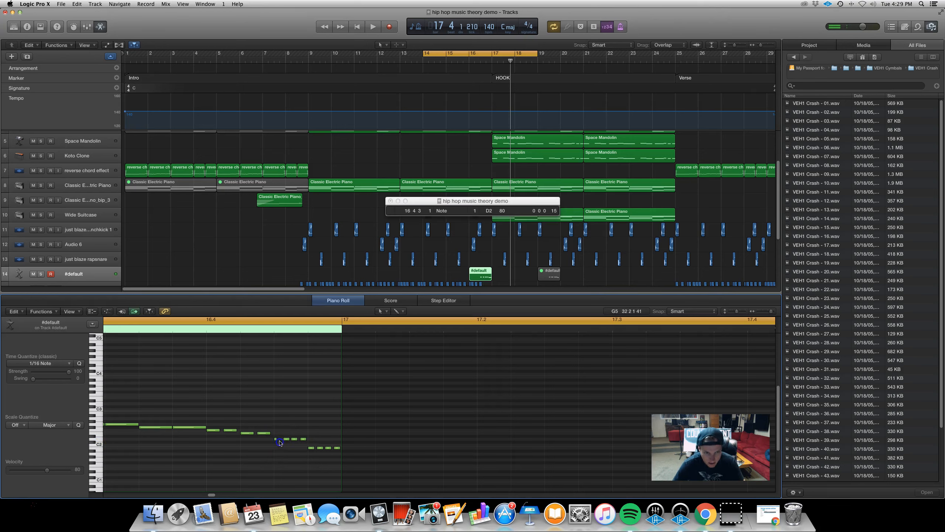
pyautogui.hscroll(-10, 274, 445)
pyautogui.moveTo(584, 440); pyautogui.dragTo(582, 439)
pyautogui.moveTo(586, 440); pyautogui.dragTo(587, 440)
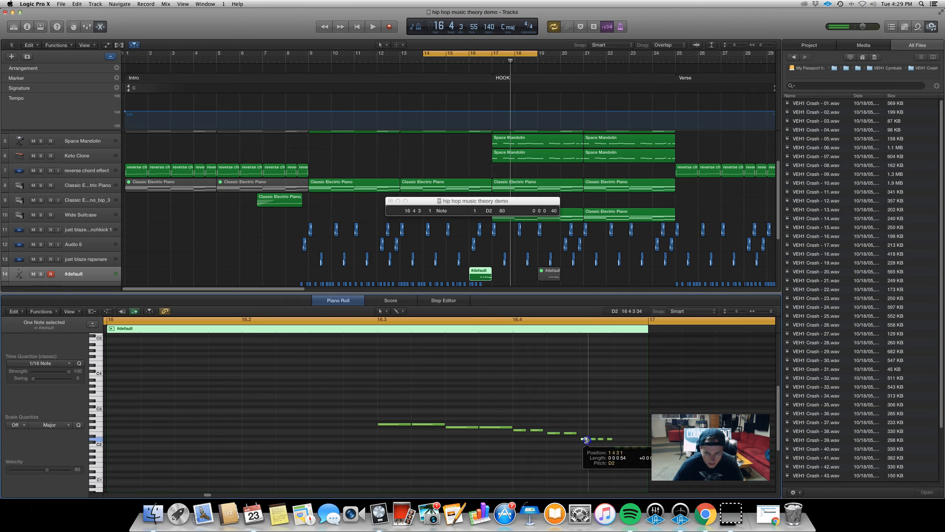
pyautogui.click(390, 201)
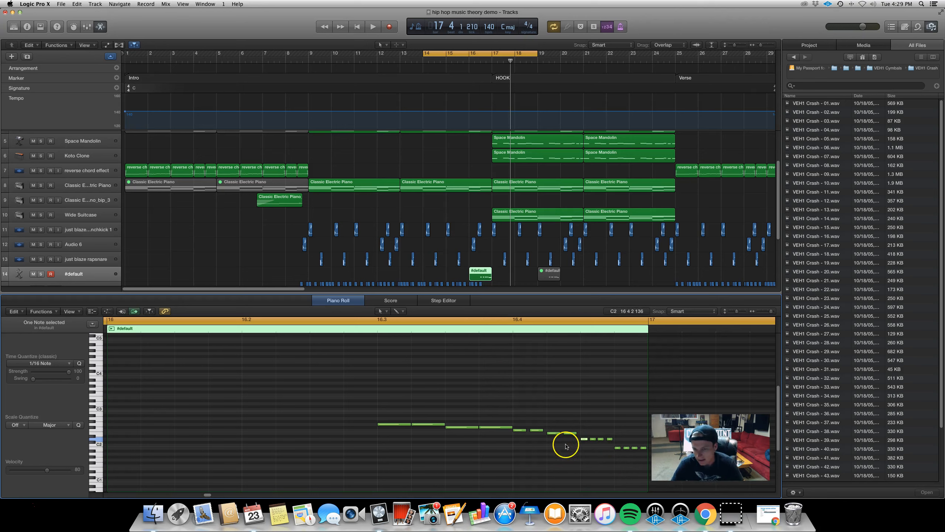
pyautogui.click(371, 321)
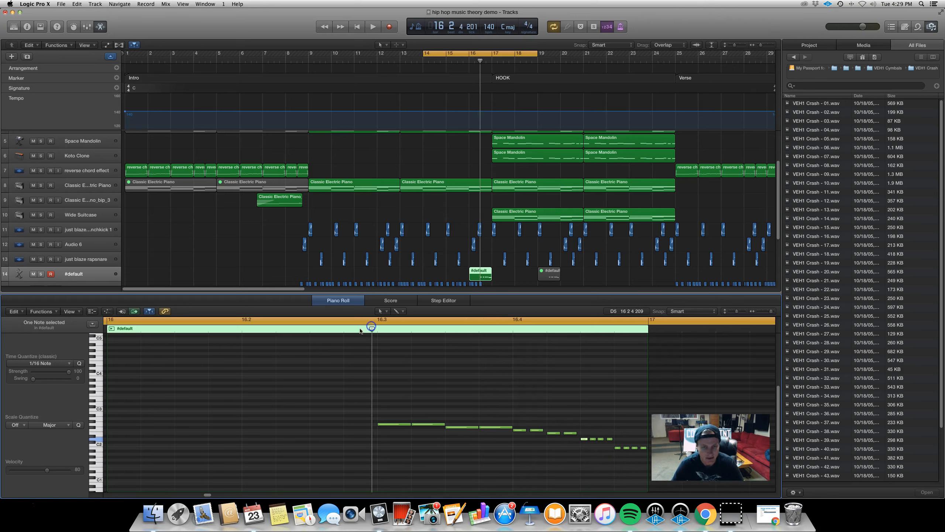
# Play back the bar 16 fill with the full mix into the hook and stop
pyautogui.click(231, 332)
pyautogui.press('space')
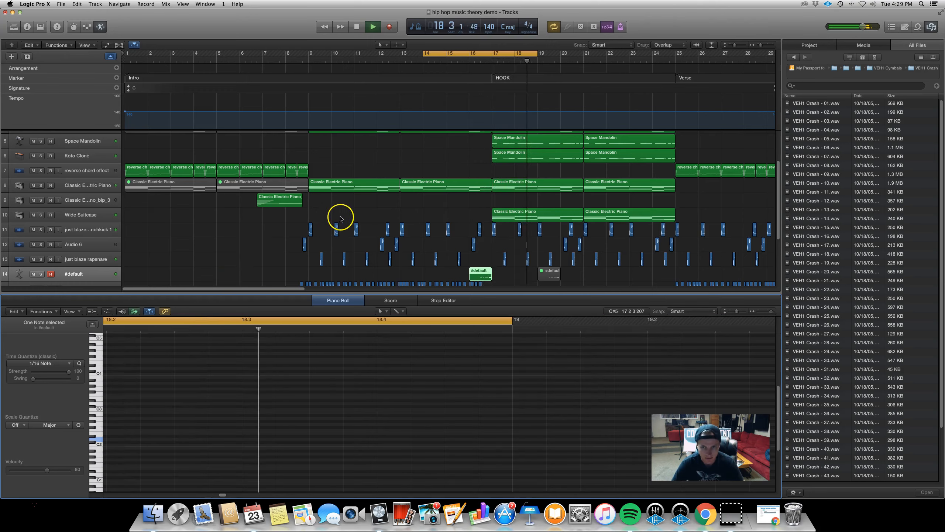
pyautogui.scroll(-3, 340, 214)
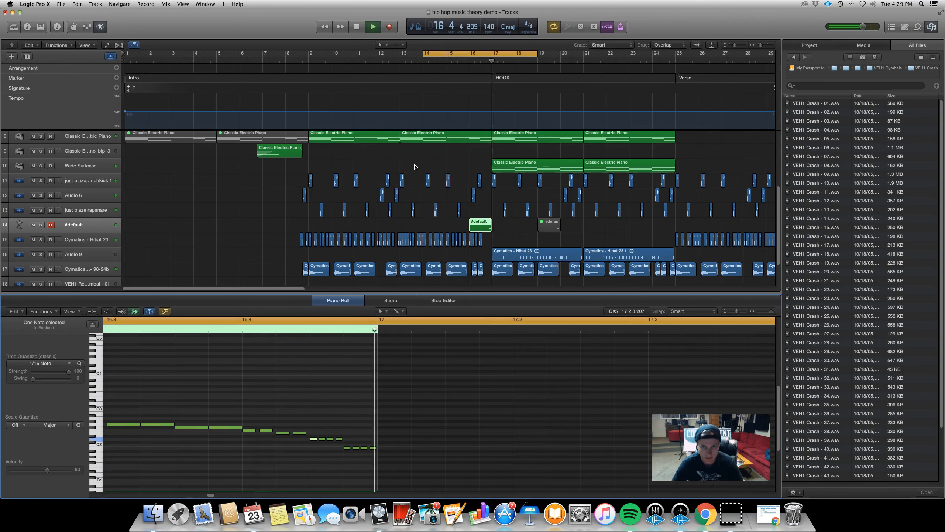
pyautogui.press('space')
pyautogui.click(506, 228)
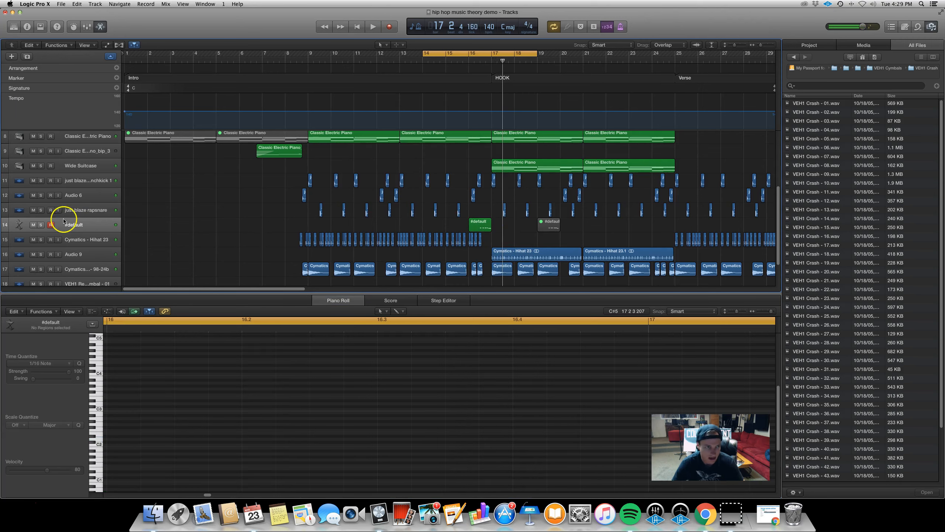
# Copy the fill region to bar 13 as a muted backup and reselect the original at bar 16
pyautogui.click(89, 225)
pyautogui.moveTo(479, 224); pyautogui.dragTo(410, 225)
pyautogui.click(415, 226)
pyautogui.click(475, 224)
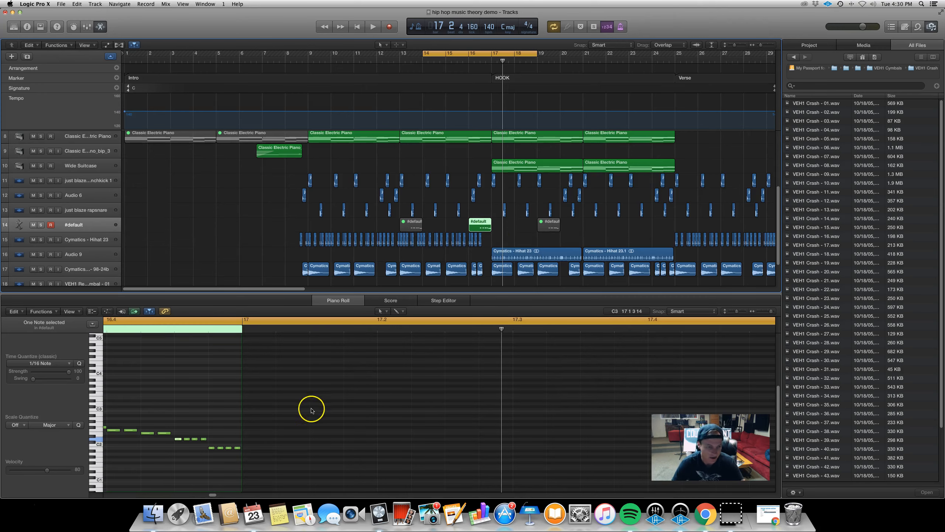
# Thin out the bar 16 fill by deleting the second G2, first F#2, both E2 and last two D2 notes
pyautogui.hscroll(-10, 311, 408)
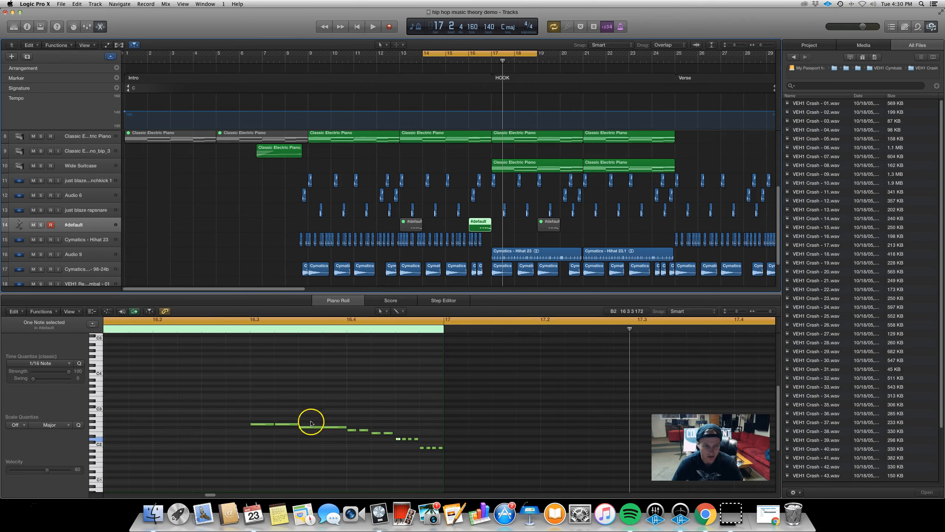
pyautogui.scroll(-3, 309, 429)
pyautogui.moveTo(326, 442); pyautogui.dragTo(407, 438)
pyautogui.press('Delete')
pyautogui.press('Delete')
pyautogui.click(355, 427)
pyautogui.press('Delete')
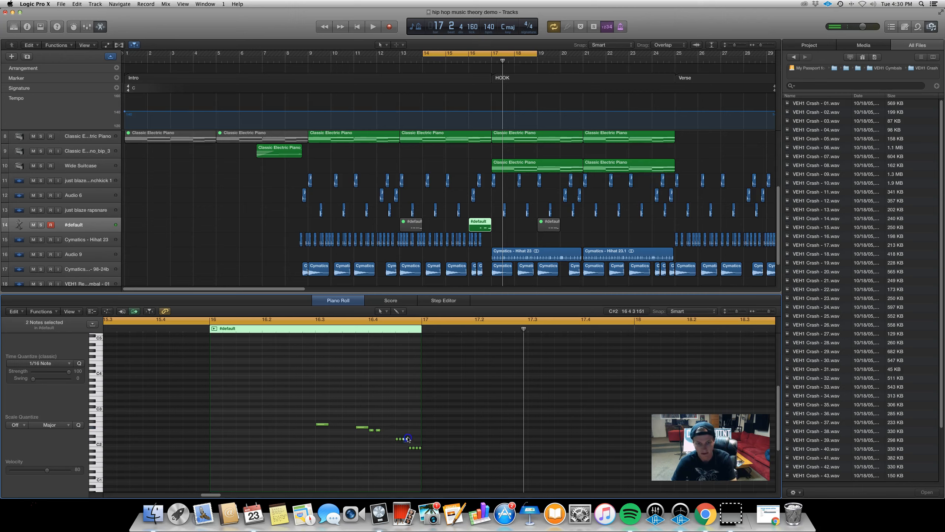
# Play the thinned bar 16 fill from before its first note
pyautogui.click(277, 329)
pyautogui.press('space')
pyautogui.click(247, 329)
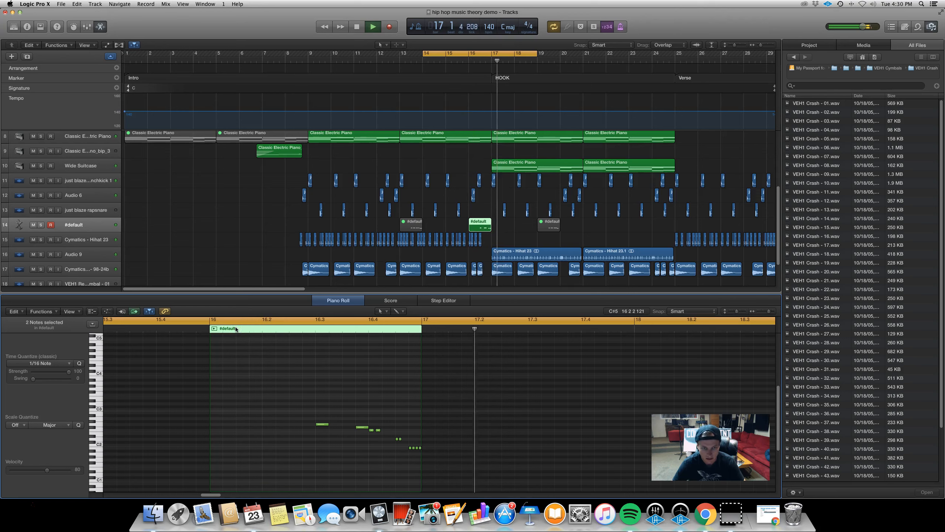
pyautogui.press('space')
# Replace the fill's remaining D2 and B1 notes with single short notes descending to C2 and below
pyautogui.moveTo(391, 457); pyautogui.dragTo(447, 428)
pyautogui.press('Delete')
pyautogui.click(390, 428)
pyautogui.click(383, 443)
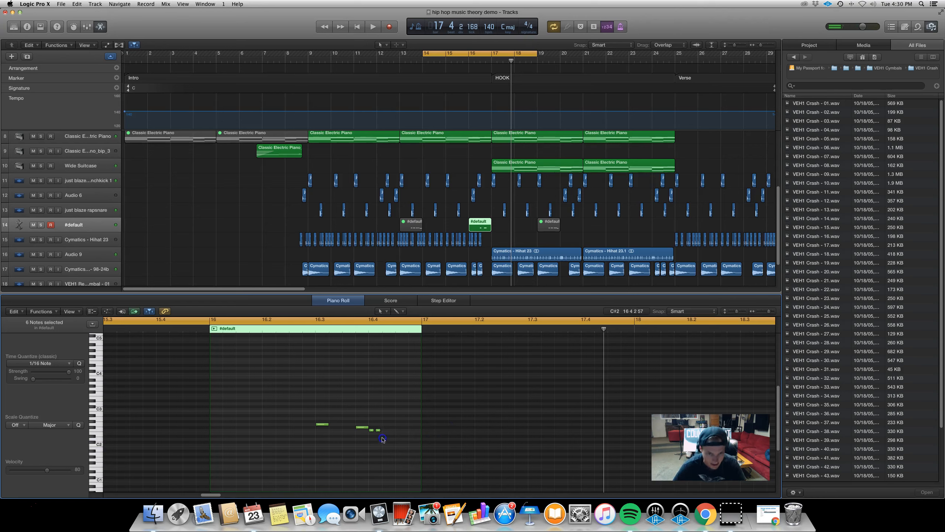
pyautogui.moveTo(383, 439); pyautogui.dragTo(385, 436)
pyautogui.click(397, 445)
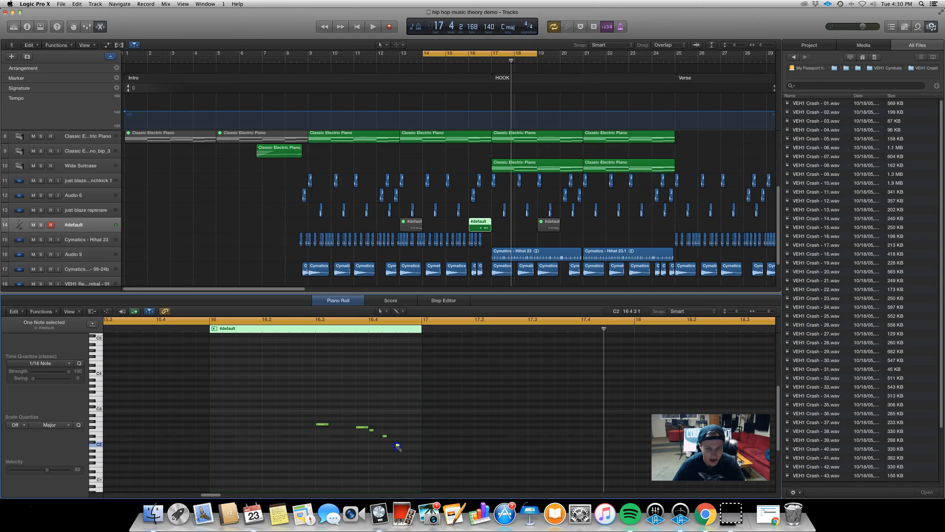
pyautogui.click(412, 453)
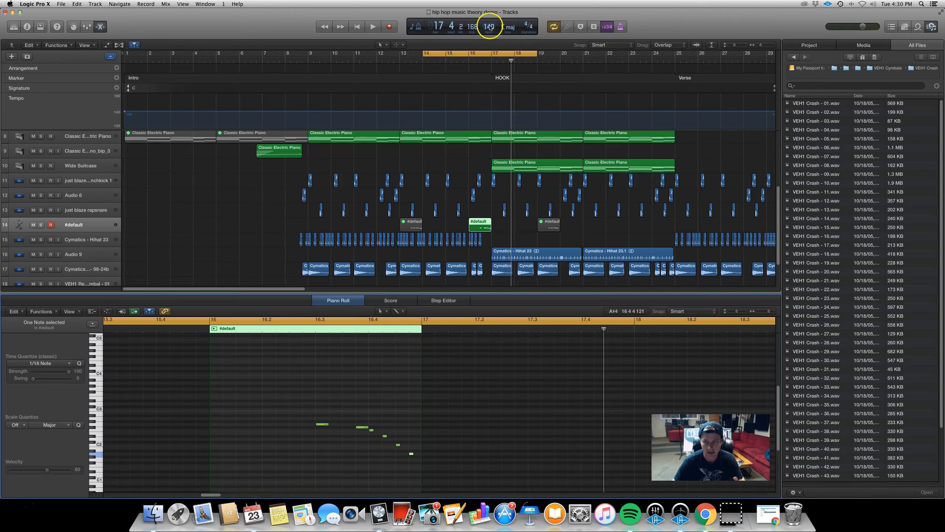
pyautogui.click(507, 91)
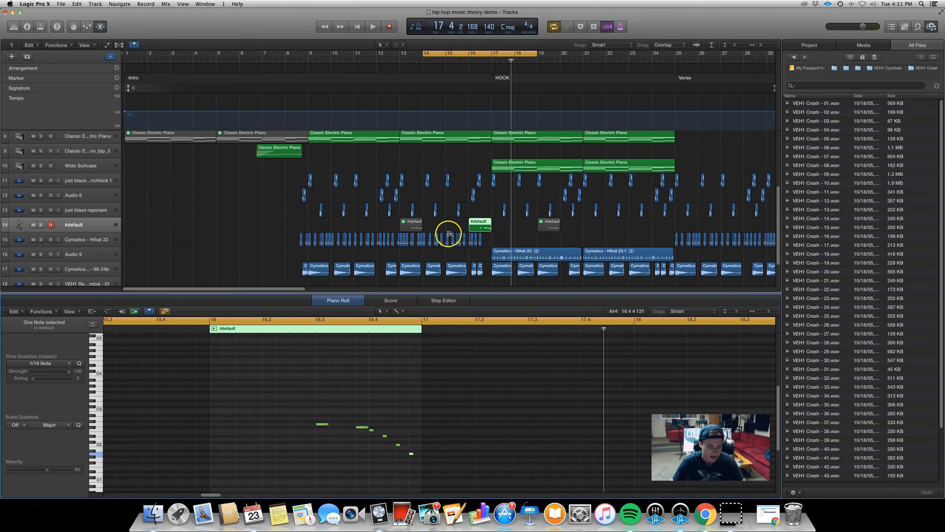
pyautogui.click(322, 414)
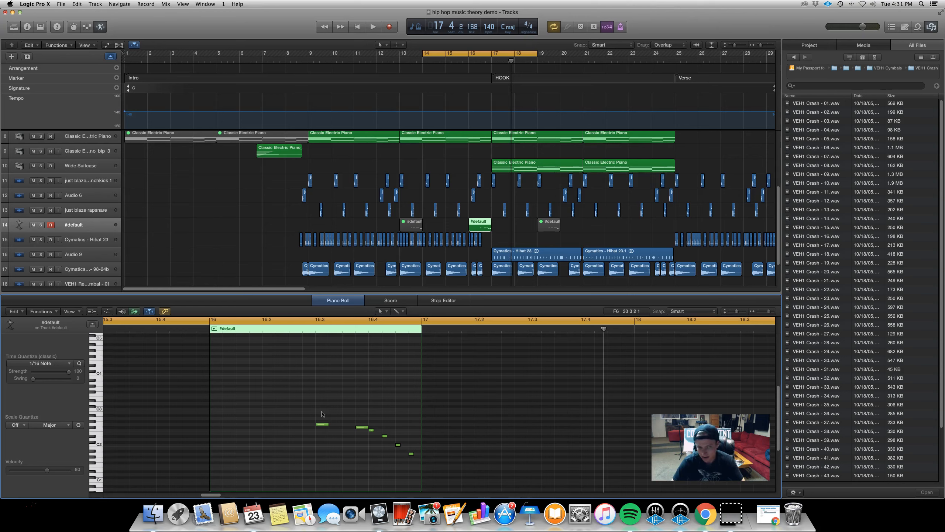
pyautogui.click(322, 424)
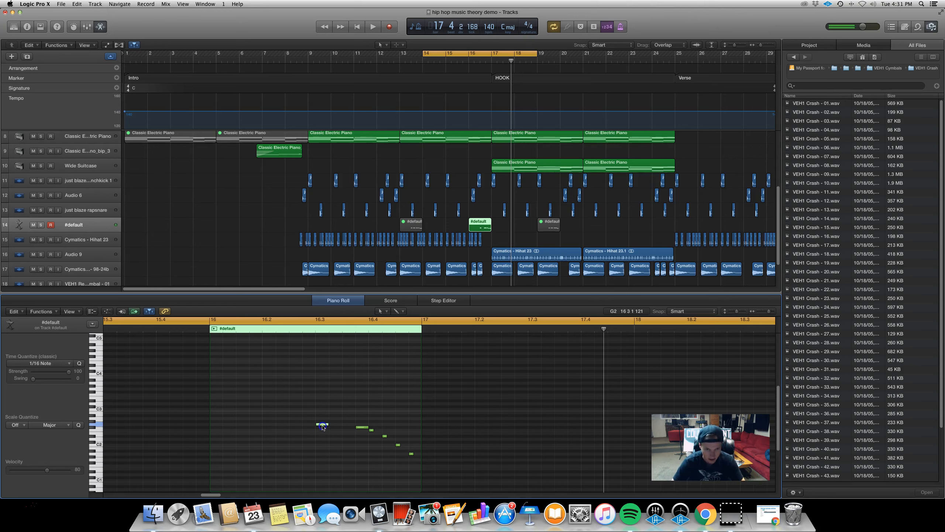
pyautogui.click(340, 415)
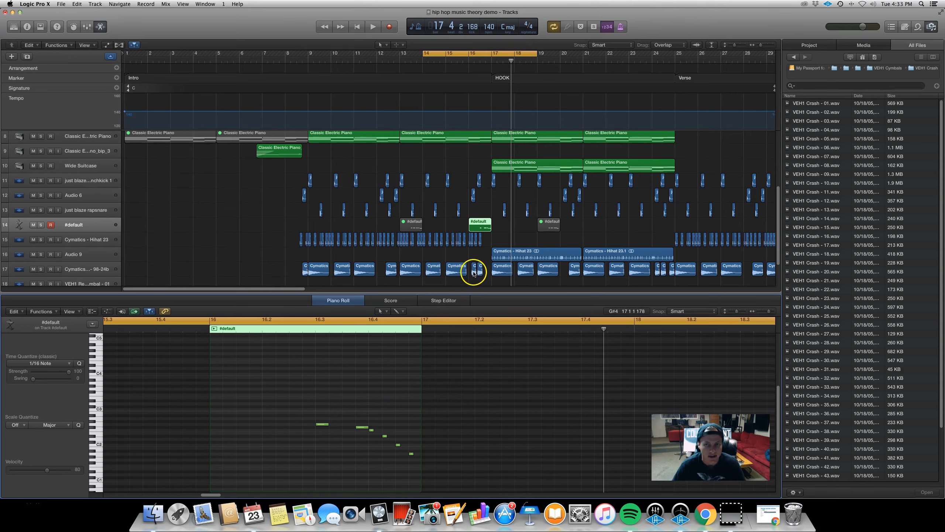
# Move the backup fills to bars 24 and 40, unmute them, and copy the bar 24 fill to the end of the second hook
pyautogui.scroll(-5, 473, 274)
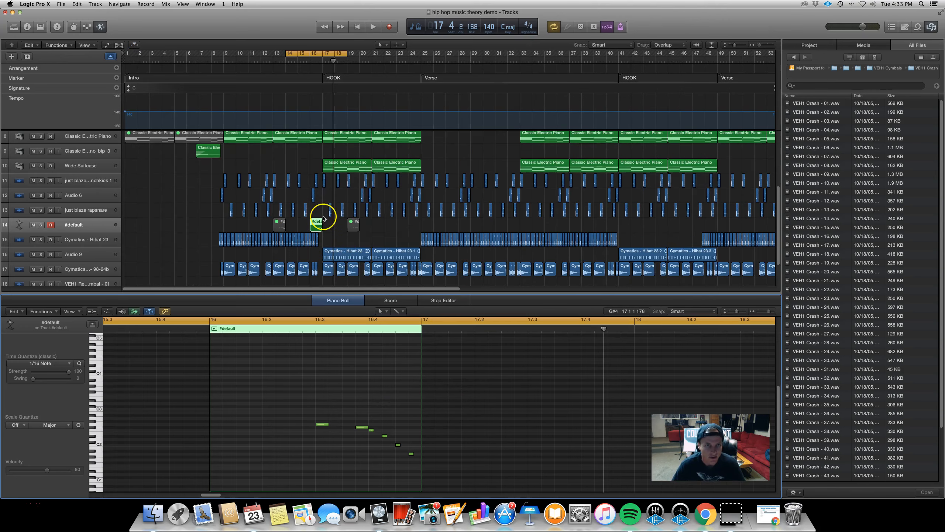
pyautogui.click(339, 224)
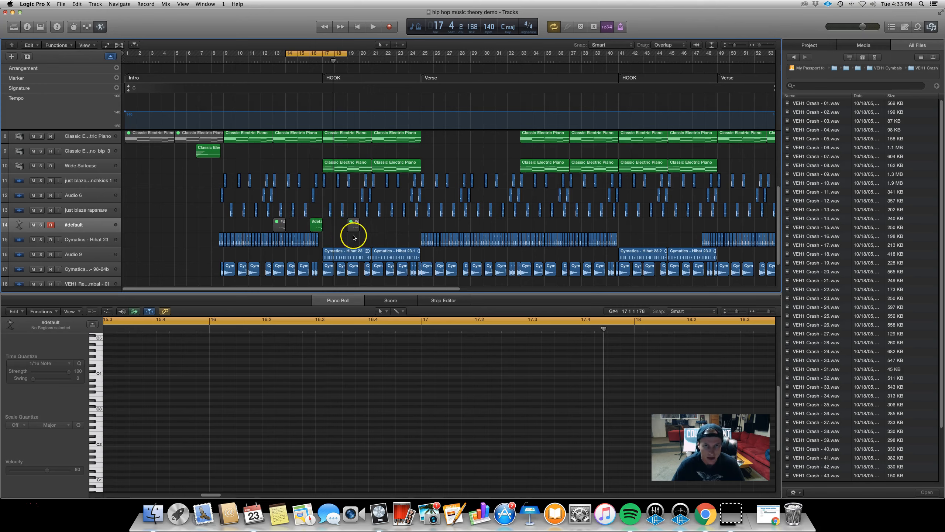
pyautogui.moveTo(355, 227); pyautogui.dragTo(417, 229)
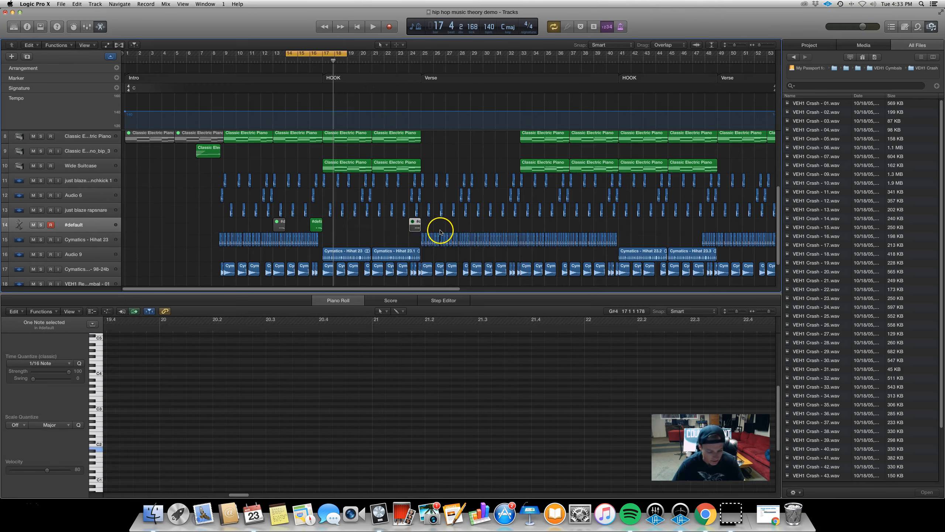
pyautogui.moveTo(278, 223); pyautogui.dragTo(613, 228)
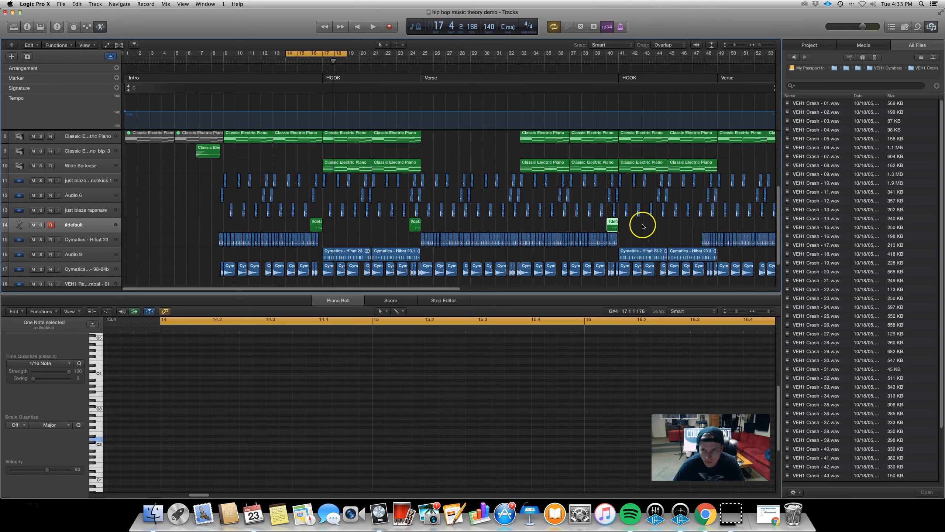
pyautogui.hscroll(3, 628, 223)
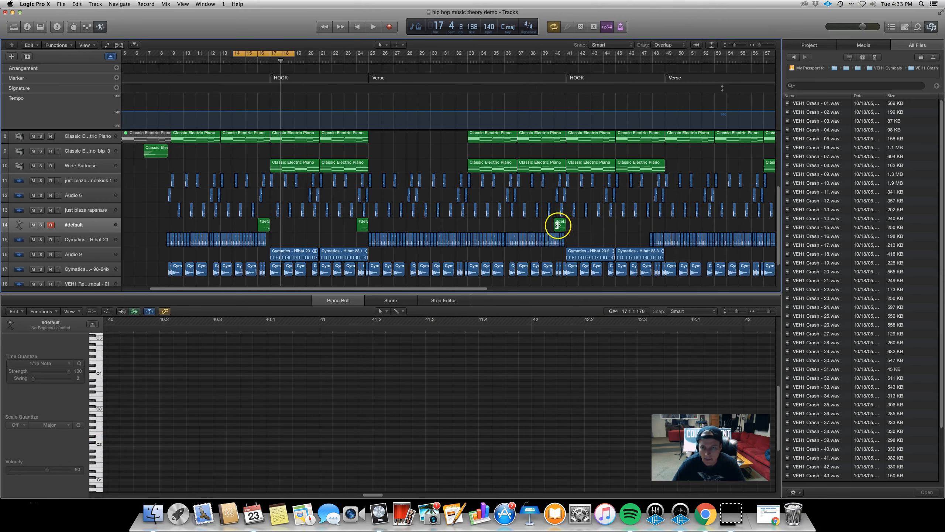
pyautogui.moveTo(363, 224); pyautogui.dragTo(646, 228)
# Turn off the cycle range and play the end of the first hook into the verse to hear the bar 24 fill
pyautogui.moveTo(279, 53); pyautogui.dragTo(353, 56)
pyautogui.click(353, 56)
pyautogui.press('space')
pyautogui.press('super+Right')
pyautogui.press('super+Right')
pyautogui.press('super+Right')
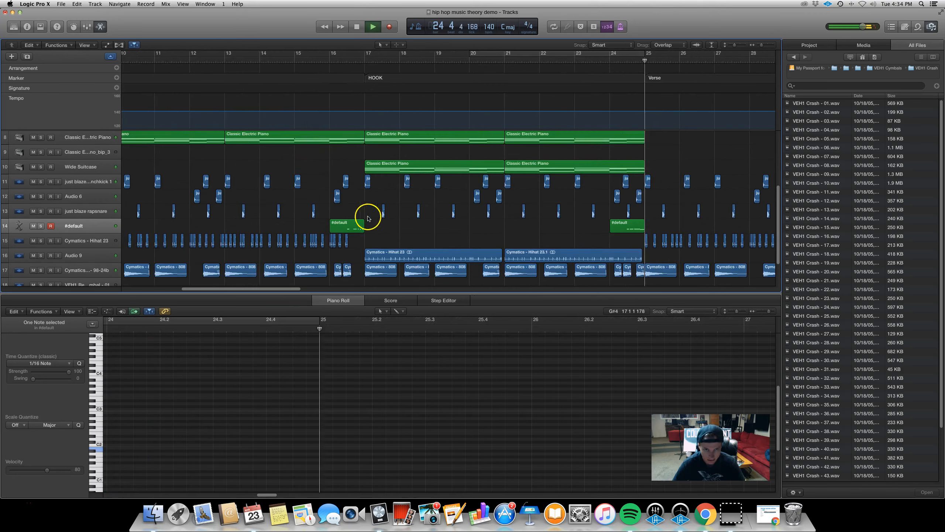
pyautogui.hscroll(-7, 331, 224)
pyautogui.hscroll(9, 334, 224)
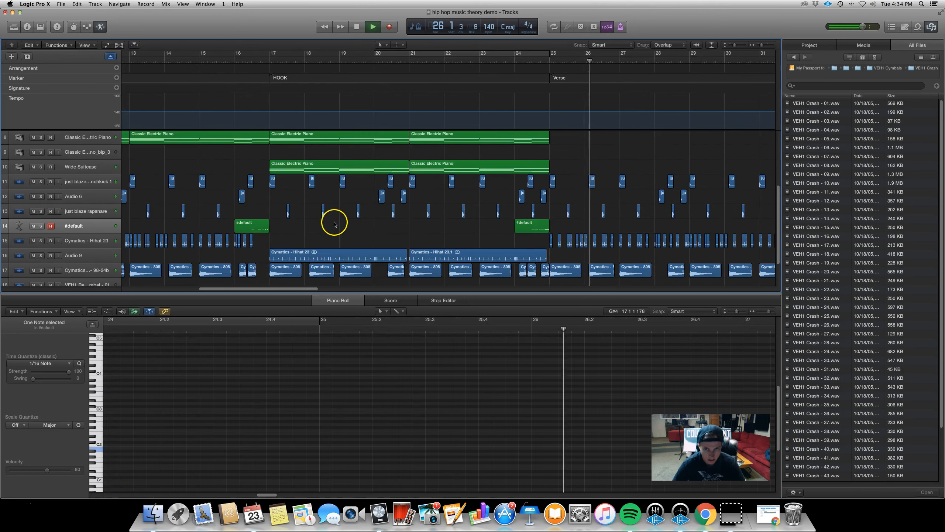
pyautogui.press('super+Left')
pyautogui.press('space')
# Trim the first hook's second hi-hat region back to mid-bar 24 and delete the last 808 hit before the verse
pyautogui.press('super+Right')
pyautogui.press('super+Right')
pyautogui.hscroll(-5, 445, 248)
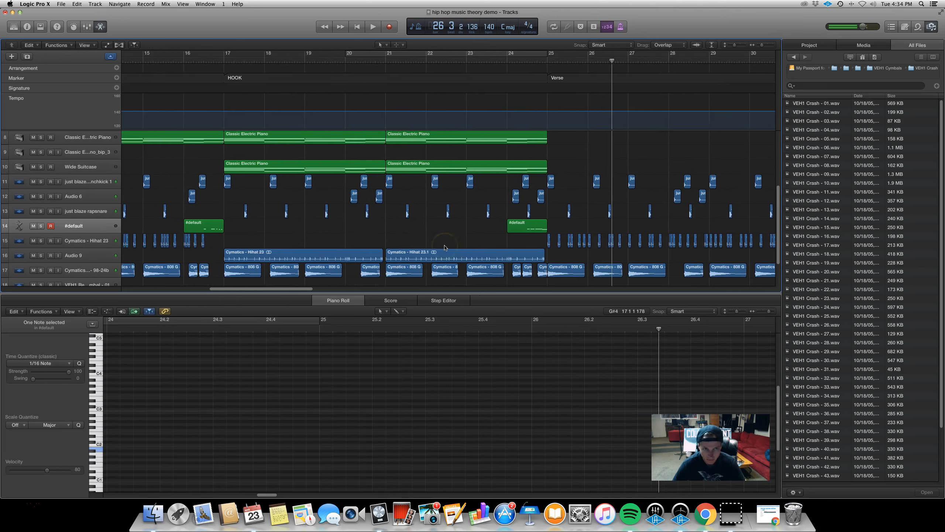
pyautogui.hscroll(2, 524, 227)
pyautogui.hscroll(2, 526, 240)
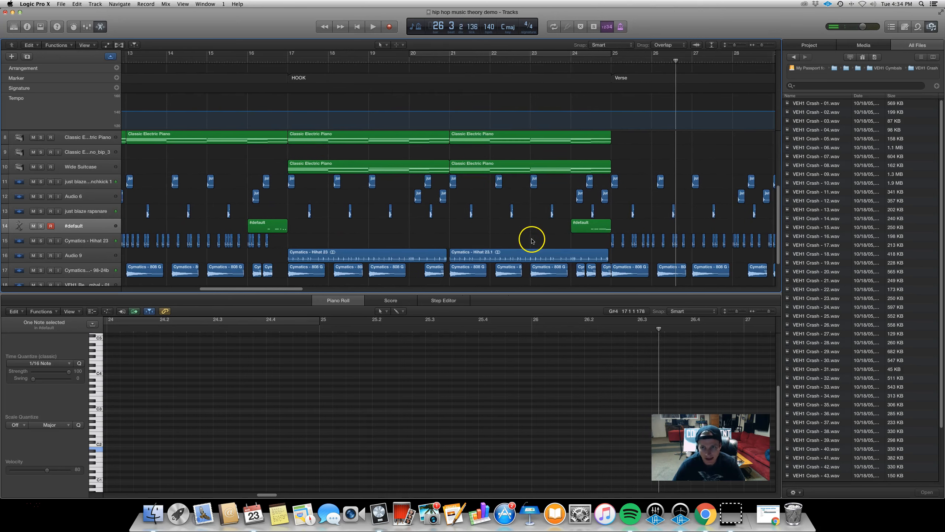
pyautogui.moveTo(606, 260); pyautogui.dragTo(587, 258)
pyautogui.click(598, 254)
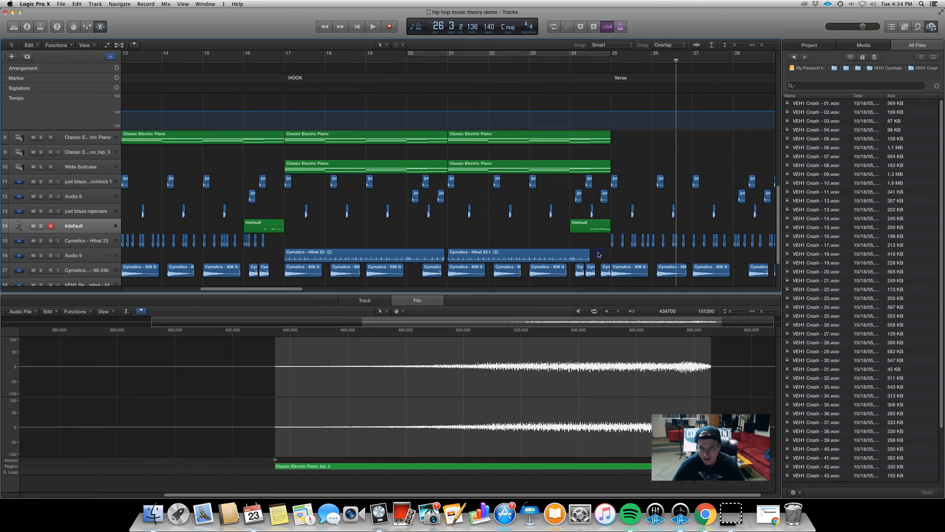
pyautogui.click(602, 272)
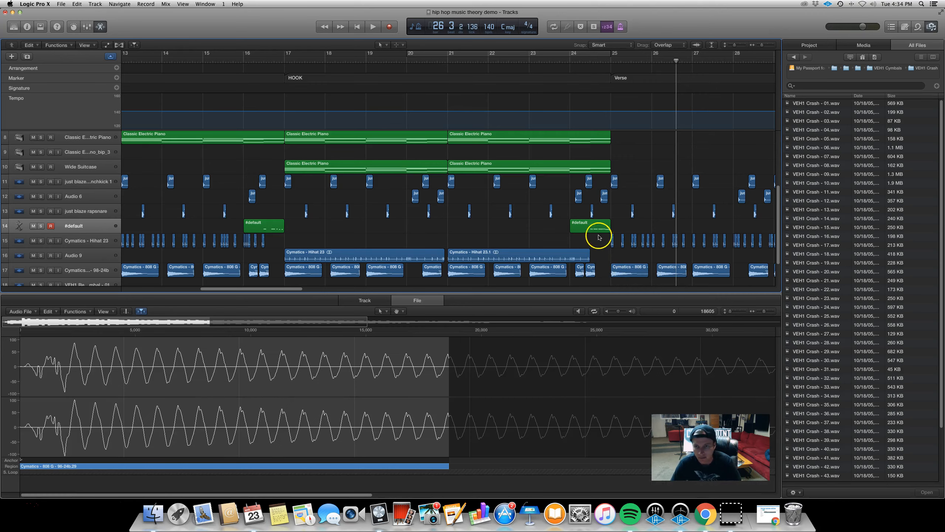
pyautogui.click(599, 228)
pyautogui.click(607, 212)
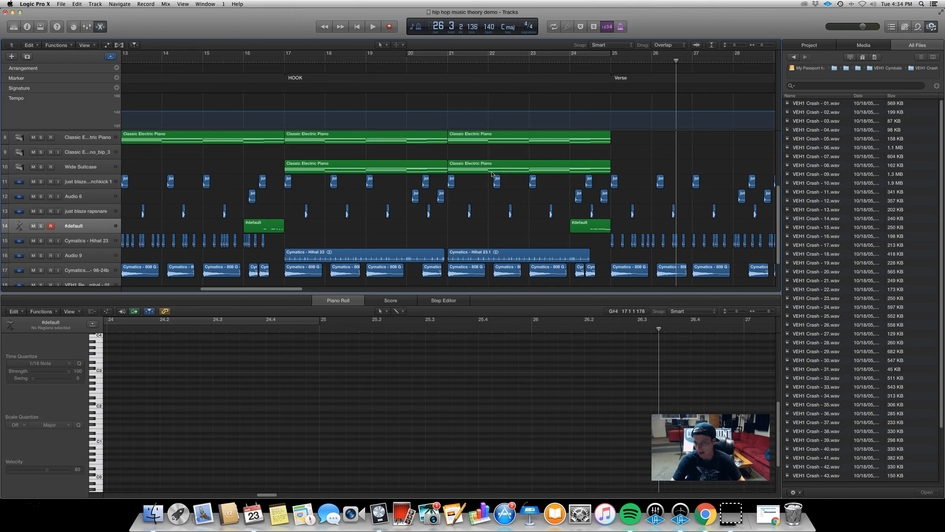
# Thin the bar 24 fill to three evenly spaced notes on G2, F#2 and F2, deleting the rest
pyautogui.click(627, 227)
pyautogui.click(596, 228)
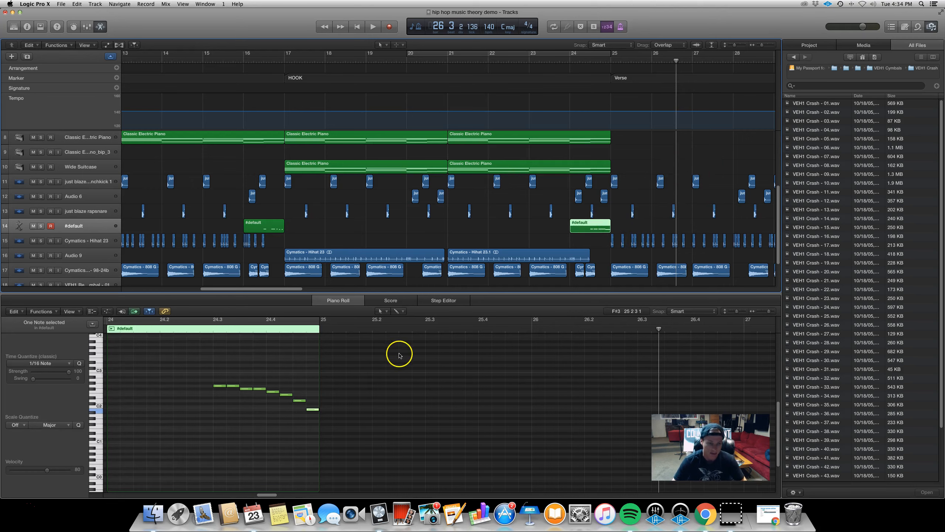
pyautogui.hscroll(-5, 306, 417)
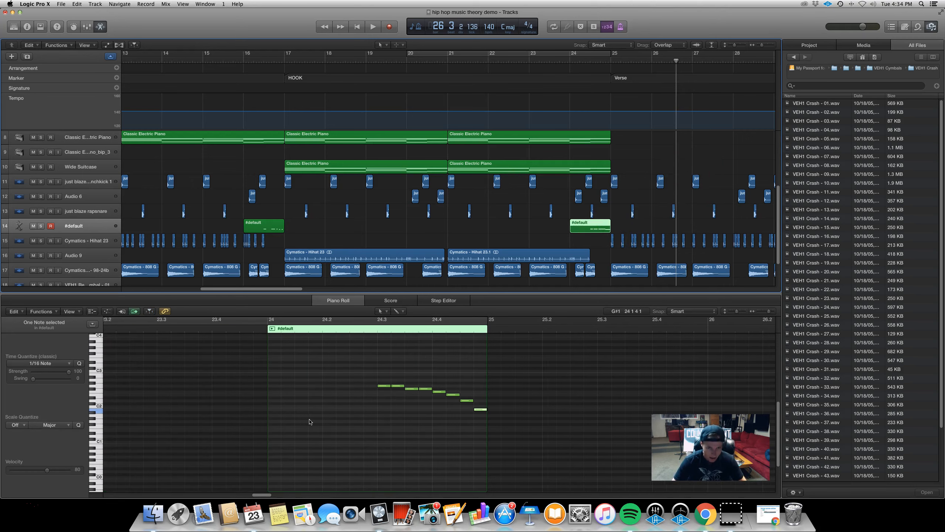
pyautogui.moveTo(396, 396); pyautogui.dragTo(407, 388)
pyautogui.press('Delete')
pyautogui.moveTo(500, 397); pyautogui.dragTo(411, 390)
pyautogui.click(481, 406)
pyautogui.press('Delete')
pyautogui.press('Delete')
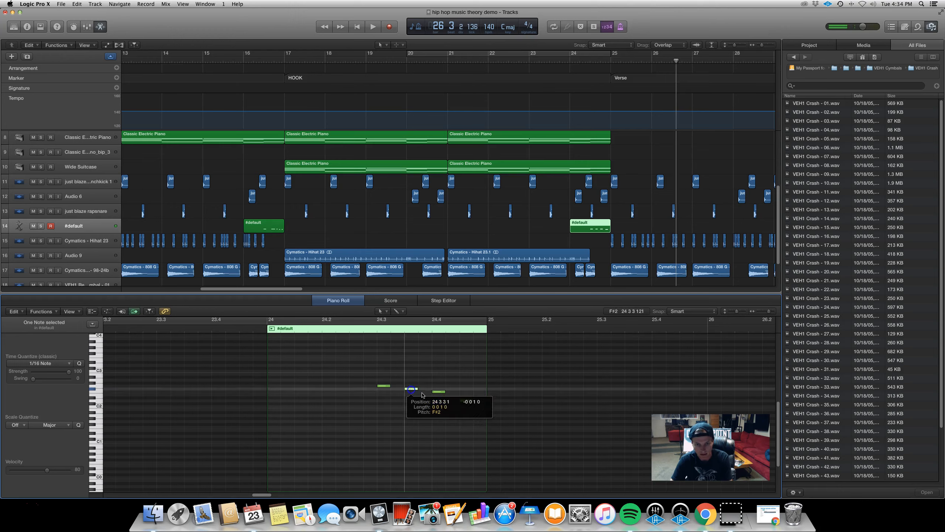
pyautogui.click(470, 400)
pyautogui.press('Delete')
# Play the three-note fill at bar 24 from its region start and stop
pyautogui.click(344, 329)
pyautogui.press('space')
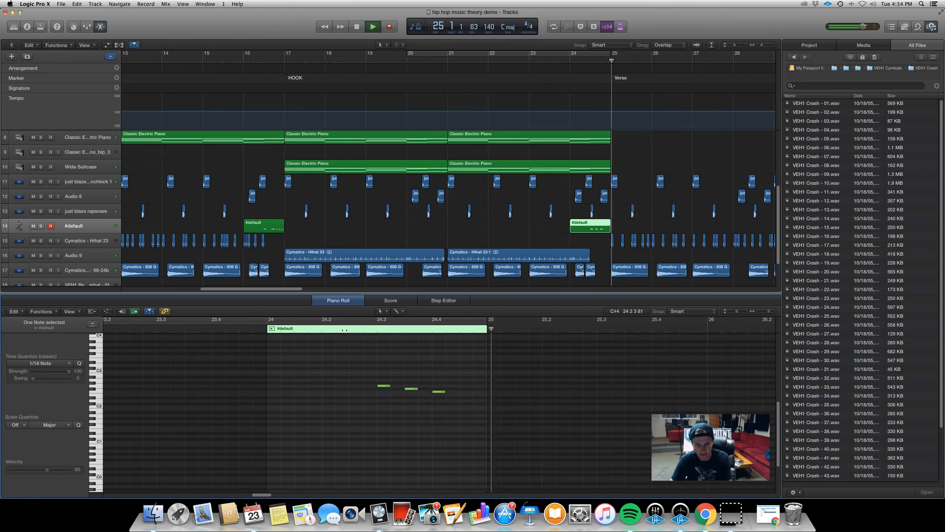
pyautogui.click(266, 328)
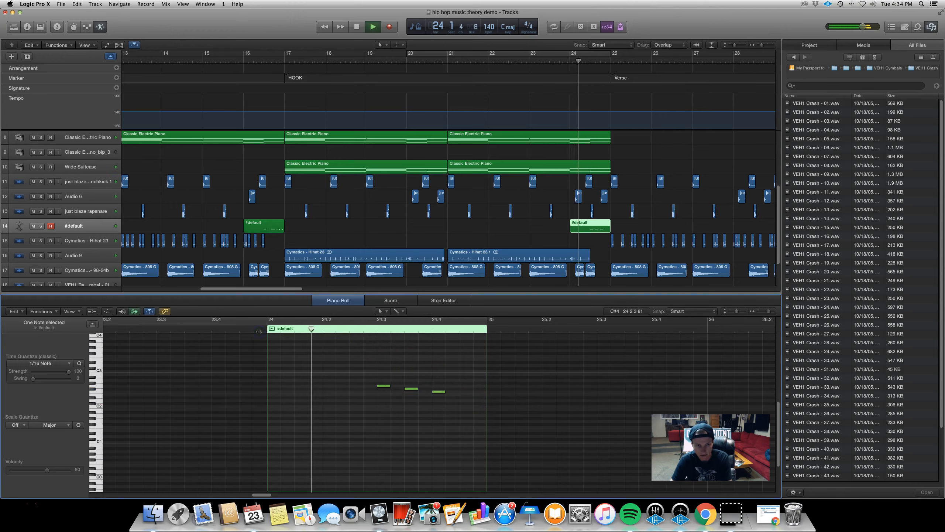
pyautogui.press('space')
# Rework the bar 24 fill into two G2 notes, two shorter F#2 notes and one lower note on beat 4
pyautogui.moveTo(385, 386); pyautogui.dragTo(455, 406)
pyautogui.keyDown('super'); pyautogui.click(380, 386); pyautogui.keyUp('super')
pyautogui.press('super+Right')
pyautogui.keyDown('super'); pyautogui.click(427, 389); pyautogui.keyUp('super')
# Play the reworked fill into the verse, starting again near bar 22 for context, and select its region
pyautogui.press('space')
pyautogui.click(327, 331)
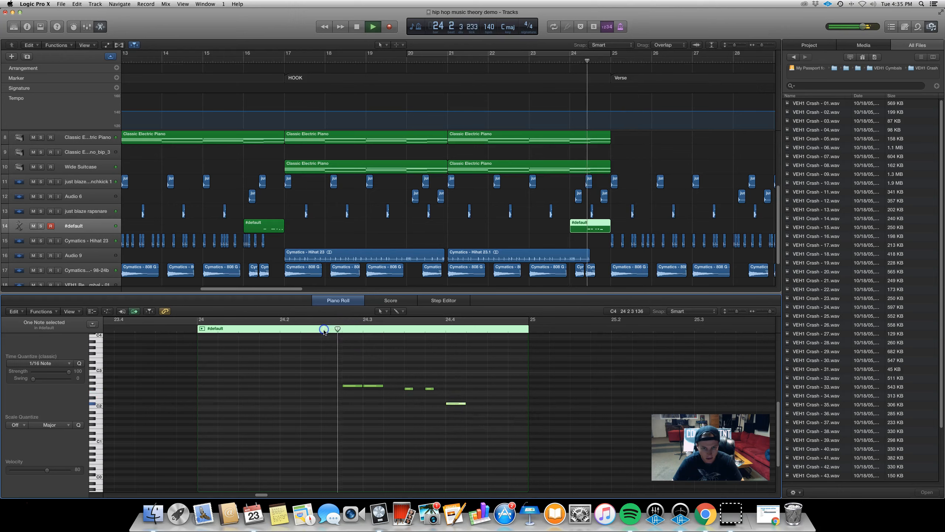
pyautogui.click(282, 331)
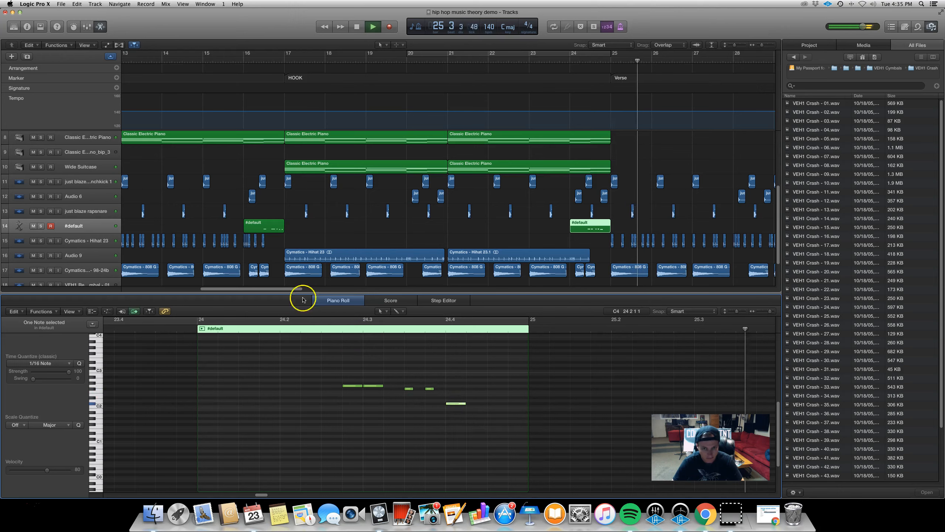
pyautogui.click(519, 62)
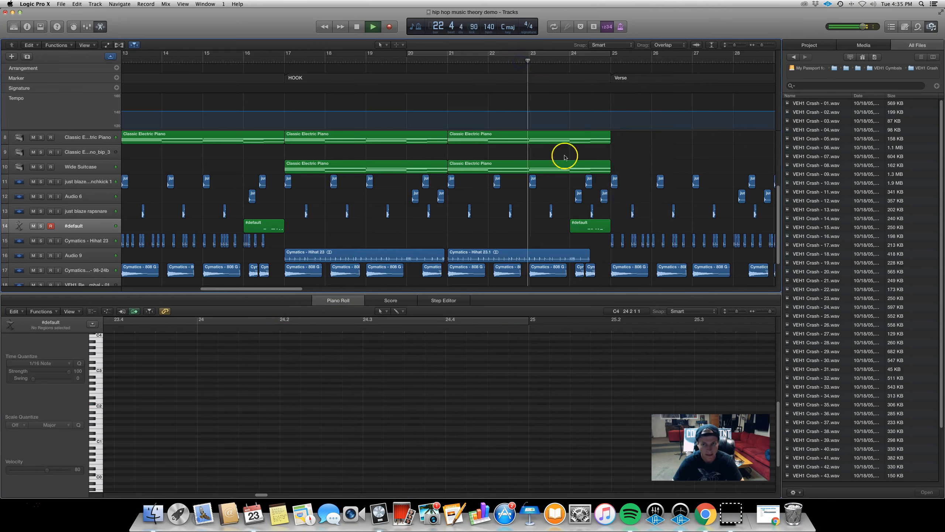
pyautogui.click(598, 227)
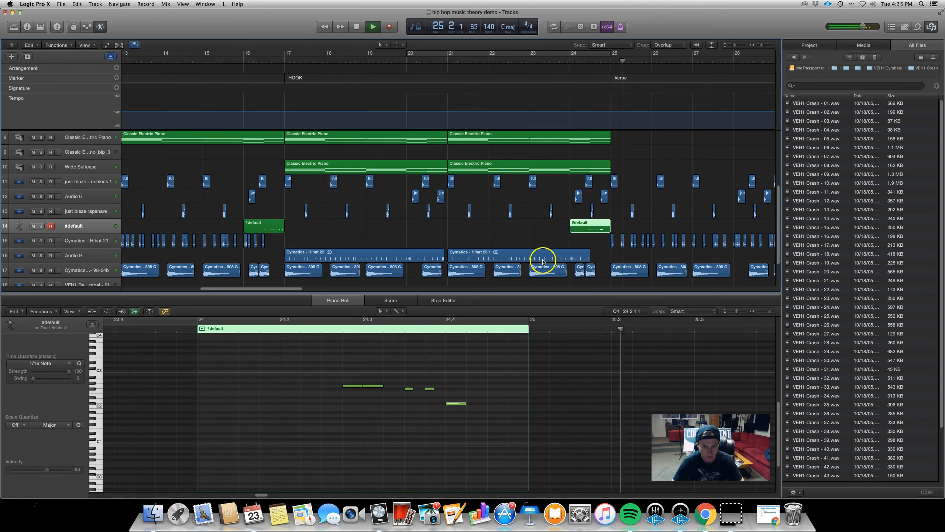
# Stop playback and rework the bar 24 fill into four consecutive sixteenths: two G2 notes, one F#2 and one C#2
pyautogui.press('space')
pyautogui.click(429, 388)
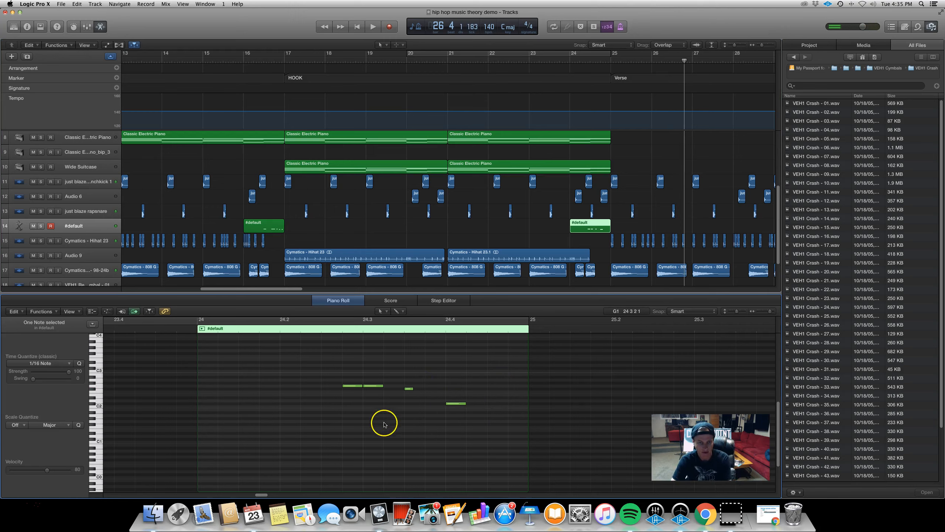
pyautogui.moveTo(453, 407); pyautogui.dragTo(432, 406)
pyautogui.click(490, 401)
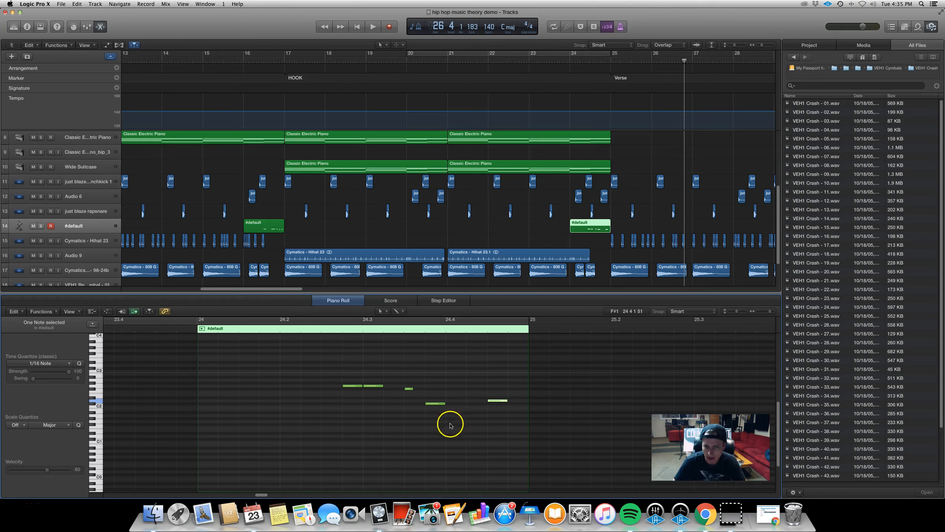
pyautogui.moveTo(350, 385); pyautogui.dragTo(392, 386)
pyautogui.moveTo(439, 403); pyautogui.dragTo(425, 389)
# Continue the descending run with four progressively lower sixteenths up to the end of bar 24, and delete the stray higher note
pyautogui.click(451, 408)
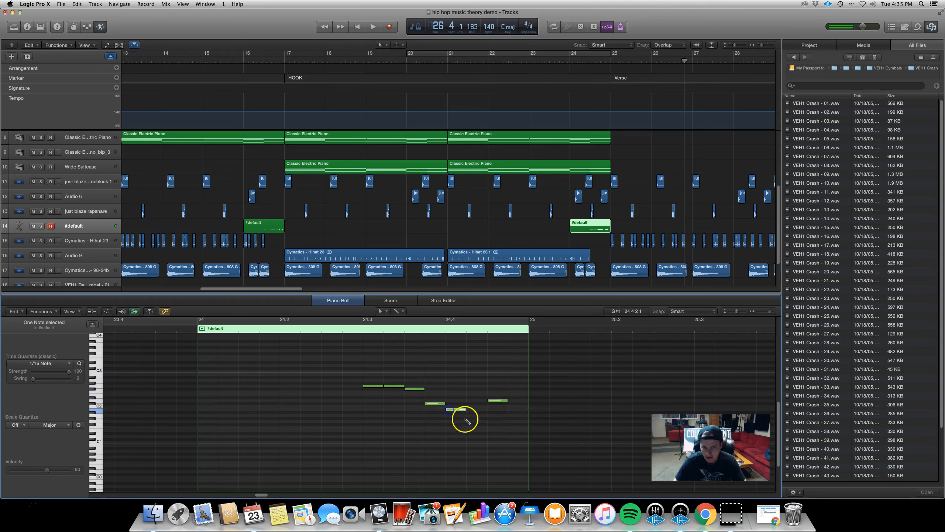
pyautogui.click(469, 414)
pyautogui.click(484, 423)
pyautogui.moveTo(480, 425); pyautogui.dragTo(500, 422)
pyautogui.click(513, 431)
pyautogui.click(496, 401)
pyautogui.press('Delete')
# Split every note of the bar 24 run into two shorter notes and play the fill
pyautogui.moveTo(540, 453); pyautogui.dragTo(380, 389)
pyautogui.click(390, 386)
pyautogui.click(319, 329)
pyautogui.press('space')
pyautogui.click(278, 330)
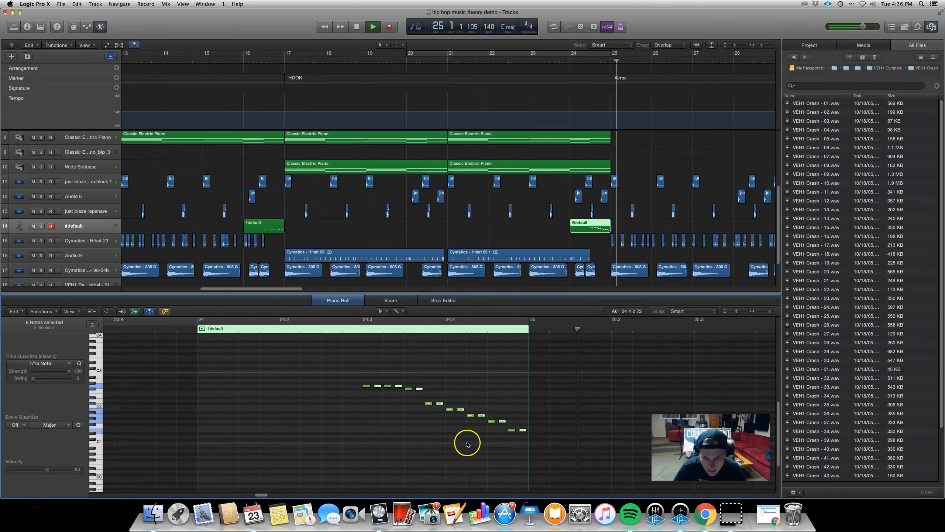
pyautogui.press('space')
# Thin the lowest part of the fill to two longer notes, on beat 4 and halfway through it, and play the fill
pyautogui.moveTo(456, 445); pyautogui.dragTo(486, 406)
pyautogui.press('Delete')
pyautogui.moveTo(505, 443); pyautogui.dragTo(465, 408)
pyautogui.press('Delete')
pyautogui.click(342, 328)
pyautogui.press('space')
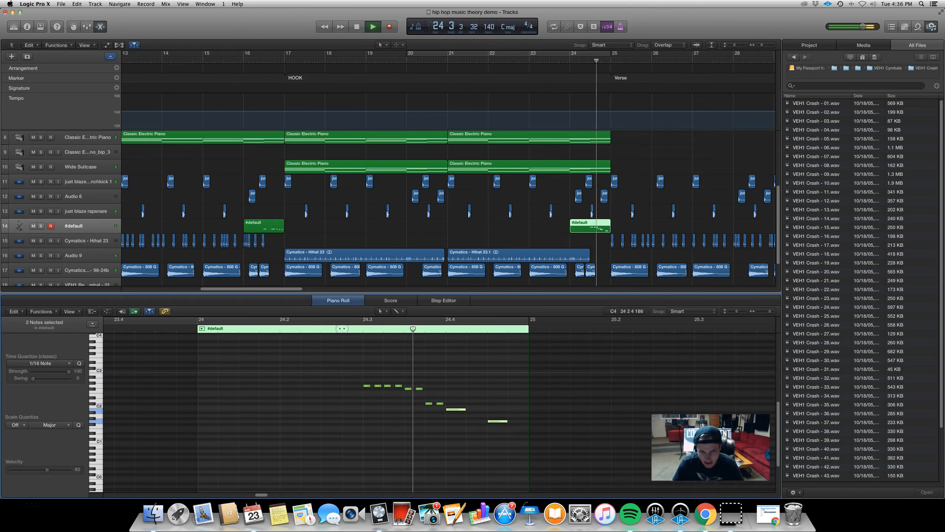
pyautogui.click(327, 329)
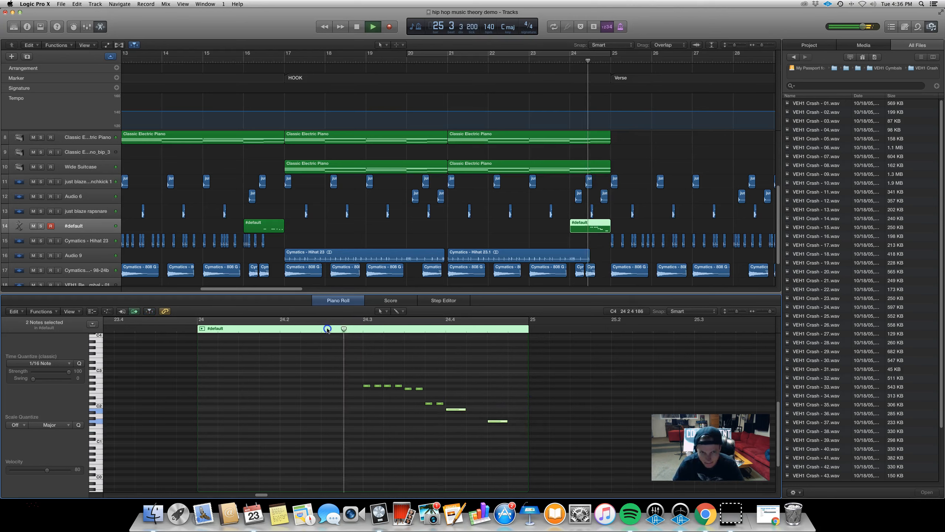
# Delete the second of the two short C#2 notes and play the fill into the verse again
pyautogui.click(441, 416)
pyautogui.click(441, 403)
pyautogui.press('Delete')
pyautogui.click(352, 331)
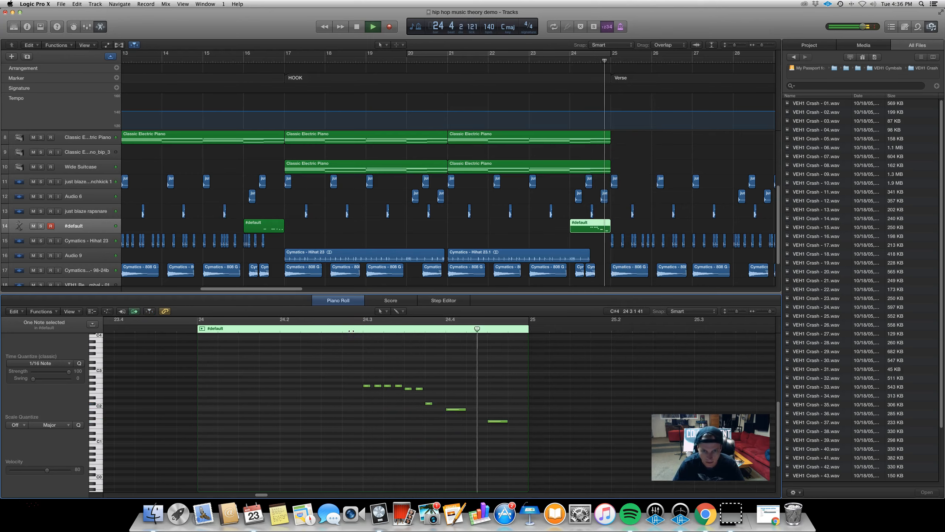
pyautogui.click(328, 330)
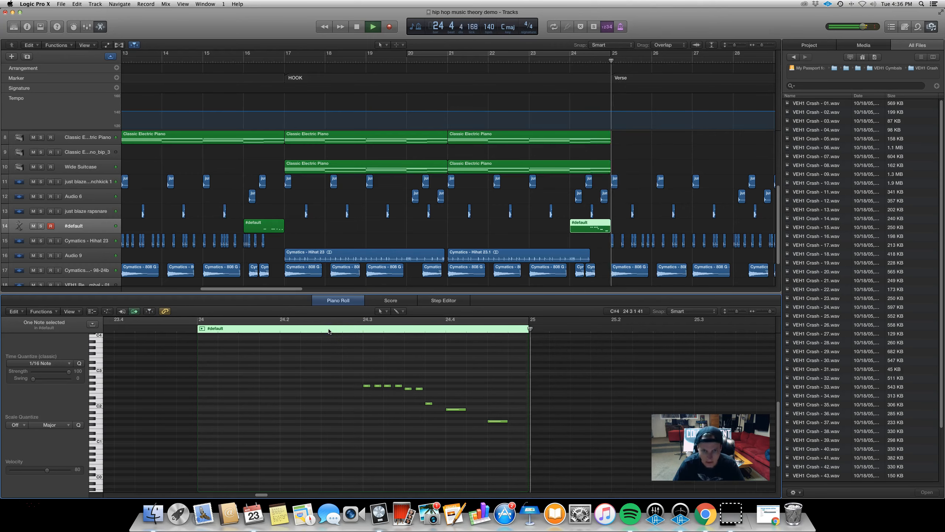
pyautogui.press('space')
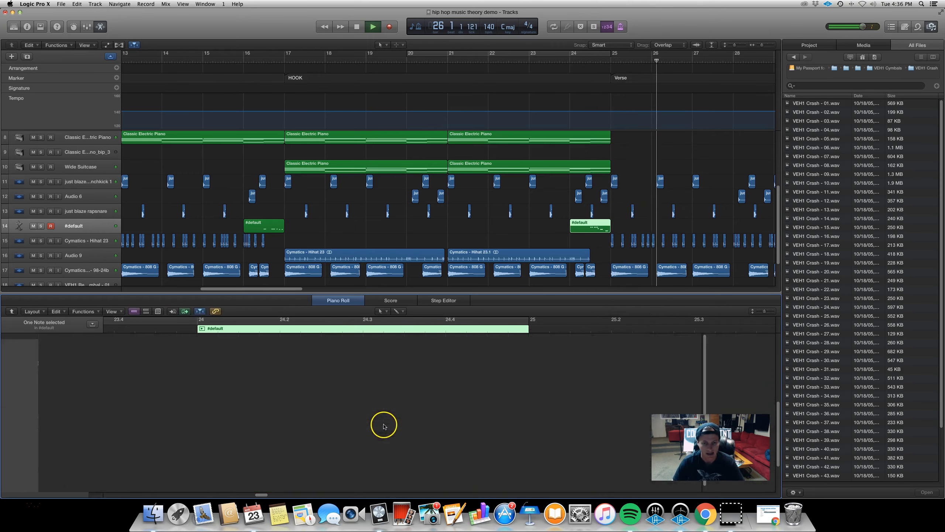
# Inspect the bar 24 fill as score notation, close the editor and look over the fills across the whole arrangement
pyautogui.press('n')
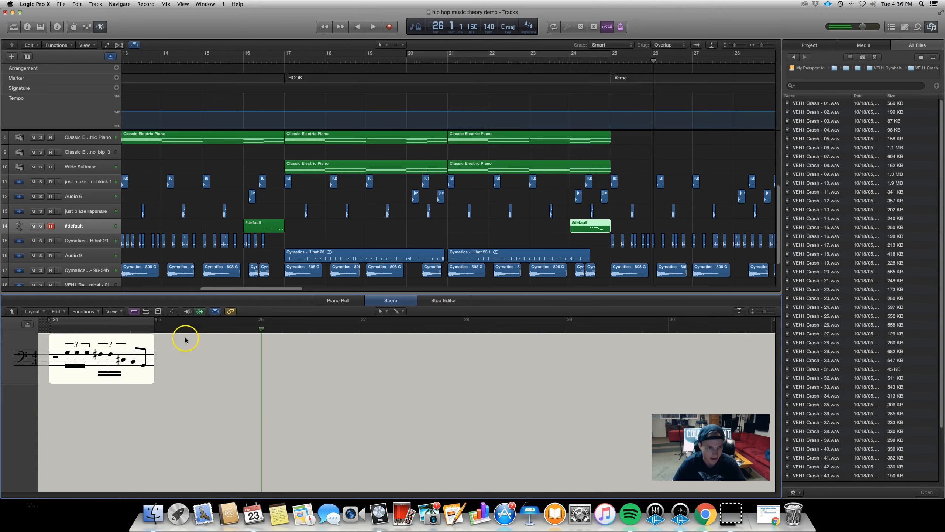
pyautogui.click(337, 300)
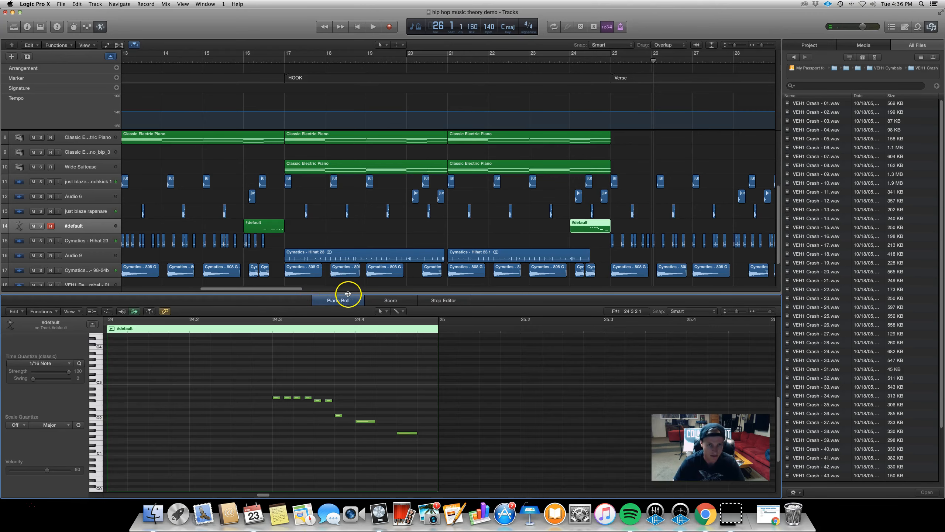
pyautogui.doubleClick(348, 294)
pyautogui.press('z')
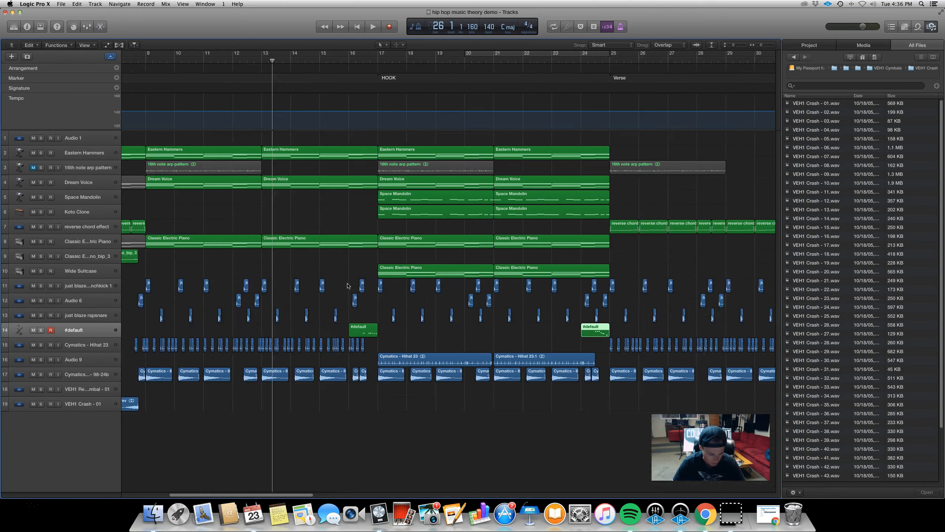
pyautogui.press('super+Right')
pyautogui.press('super+Right')
pyautogui.press('super+Right')
pyautogui.press('super+Right')
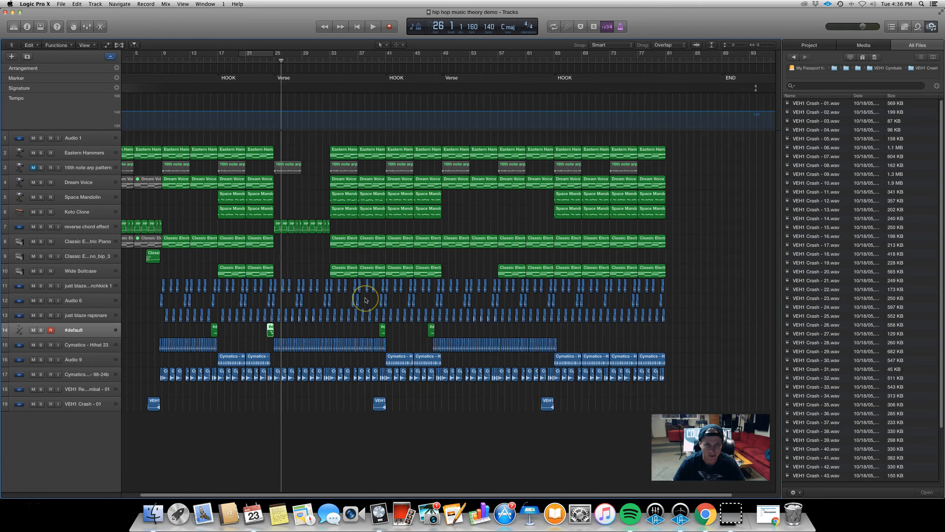
pyautogui.hscroll(-6, 365, 300)
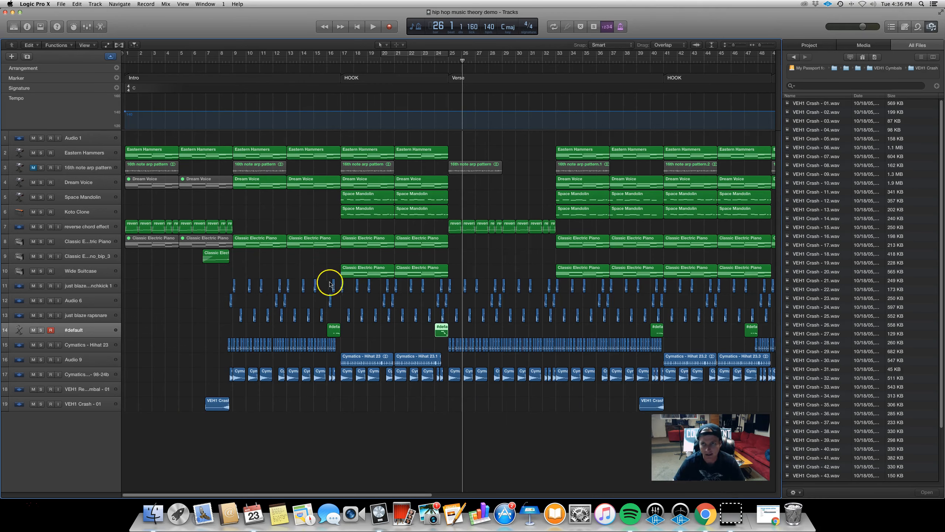
# Set the cycle range over verse bars 25 to 28 and add a new audio track below the just blaze rapsnare track
pyautogui.hscroll(5, 346, 275)
pyautogui.moveTo(332, 52); pyautogui.dragTo(379, 53)
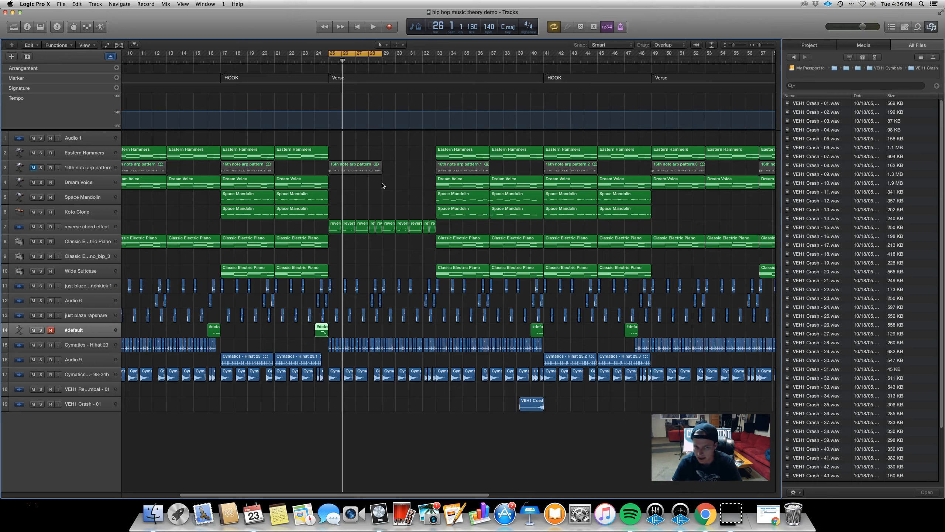
pyautogui.click(404, 149)
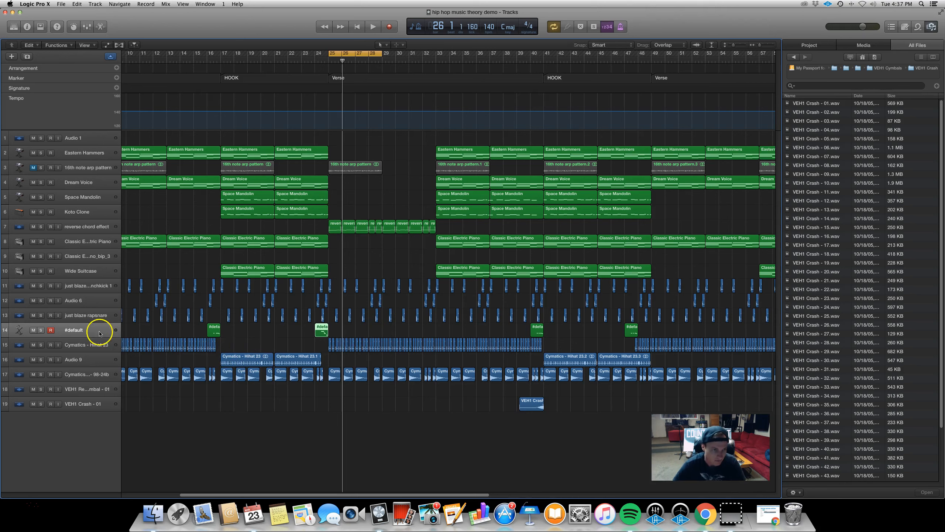
pyautogui.click(104, 317)
pyautogui.click(107, 334)
pyautogui.click(105, 315)
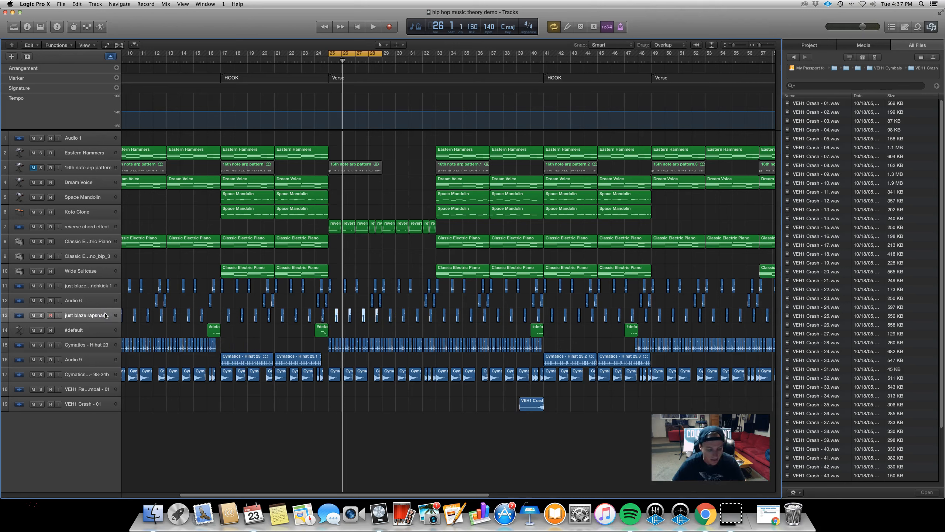
pyautogui.press('super+alt+a')
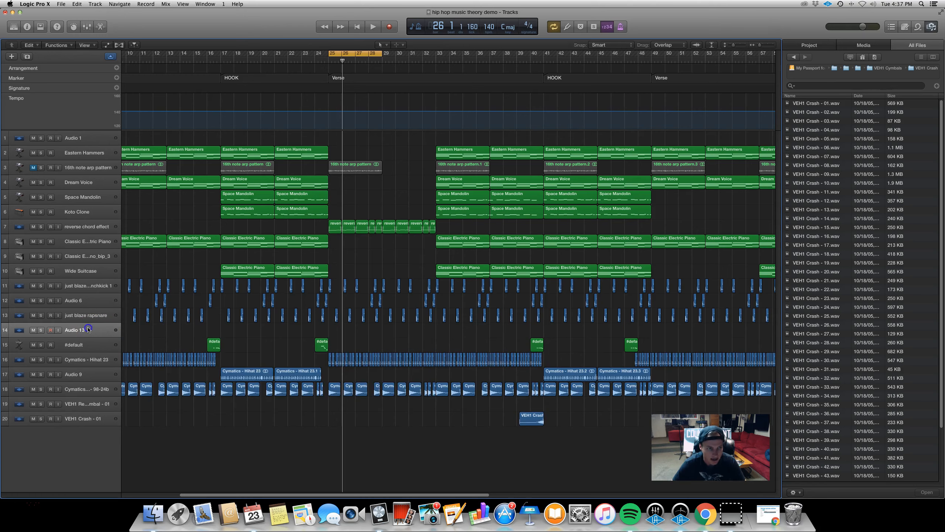
# Show the new track's channel strip and enable a 24 dB/Oct high-cut filter at 1060 Hz in its Channel EQ
pyautogui.click(26, 26)
pyautogui.click(28, 321)
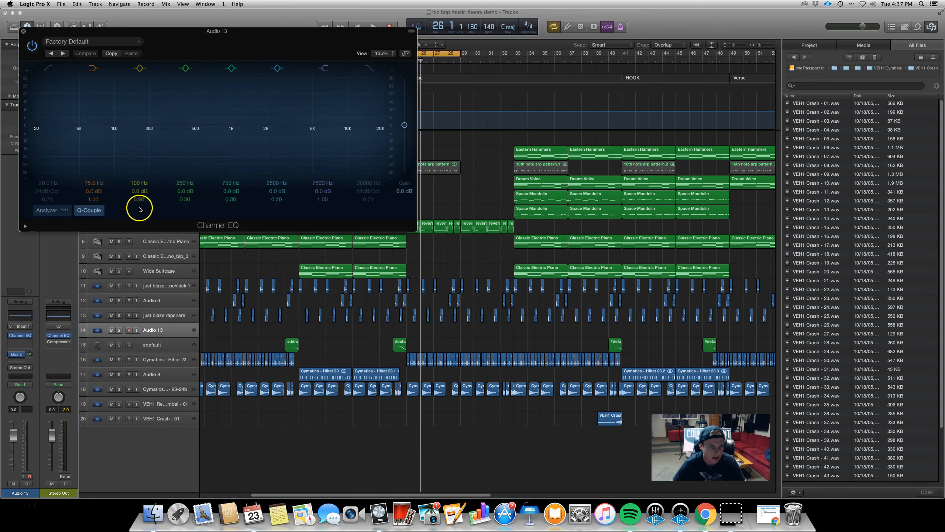
pyautogui.moveTo(371, 191); pyautogui.dragTo(373, 182)
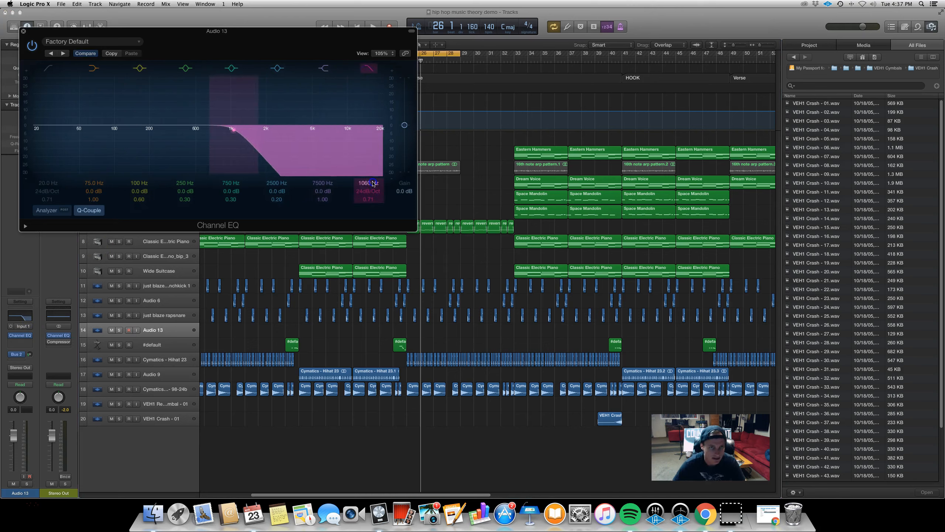
pyautogui.click(22, 33)
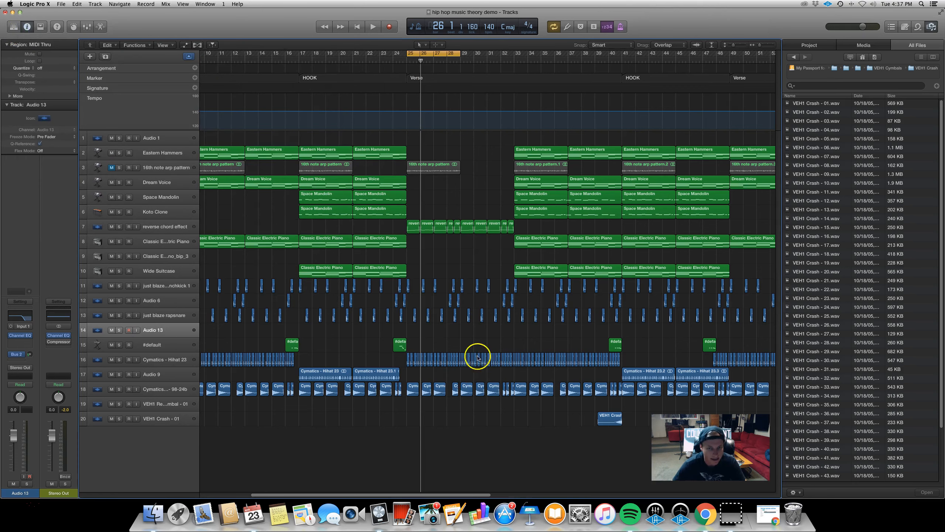
# Adjust the Audio 13 send to Bus 2 and lower the track's volume to -4.4 dB
pyautogui.click(16, 354)
pyautogui.click(32, 357)
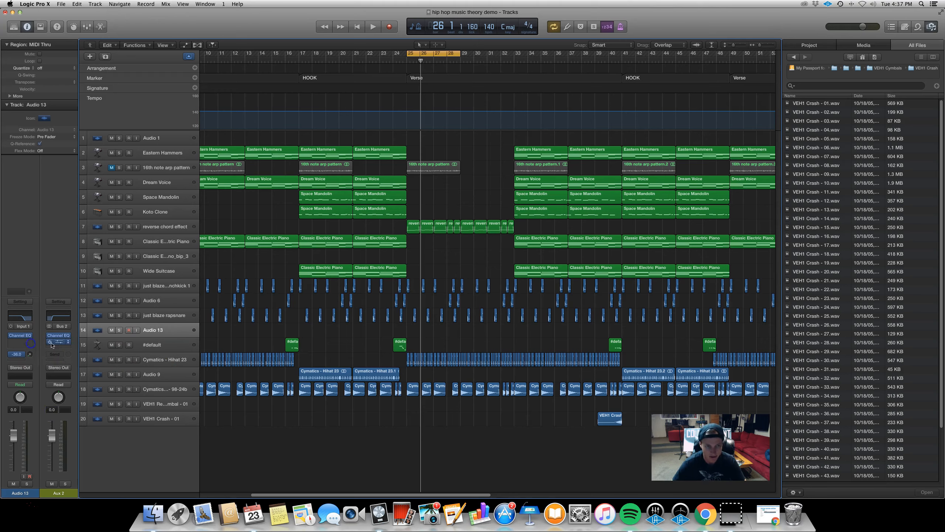
pyautogui.scroll(5, 423, 324)
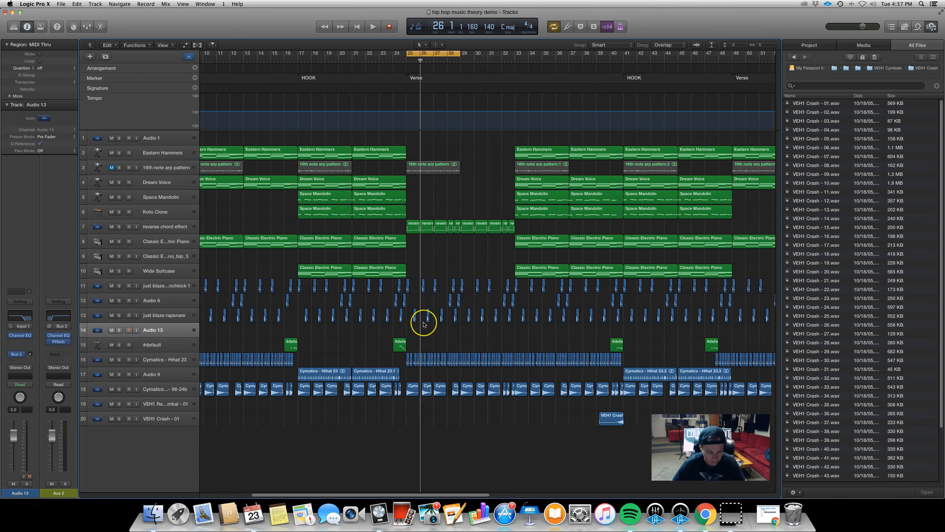
pyautogui.scroll(2, 423, 323)
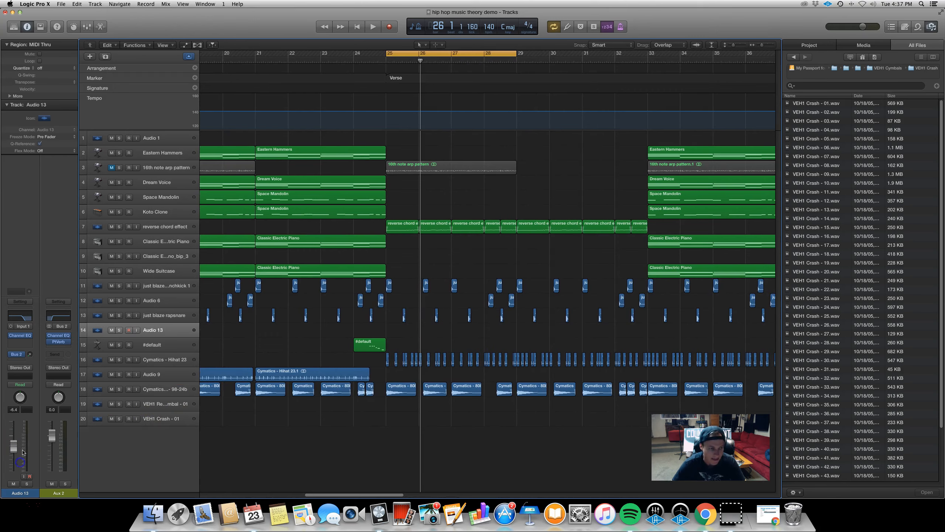
pyautogui.click(437, 337)
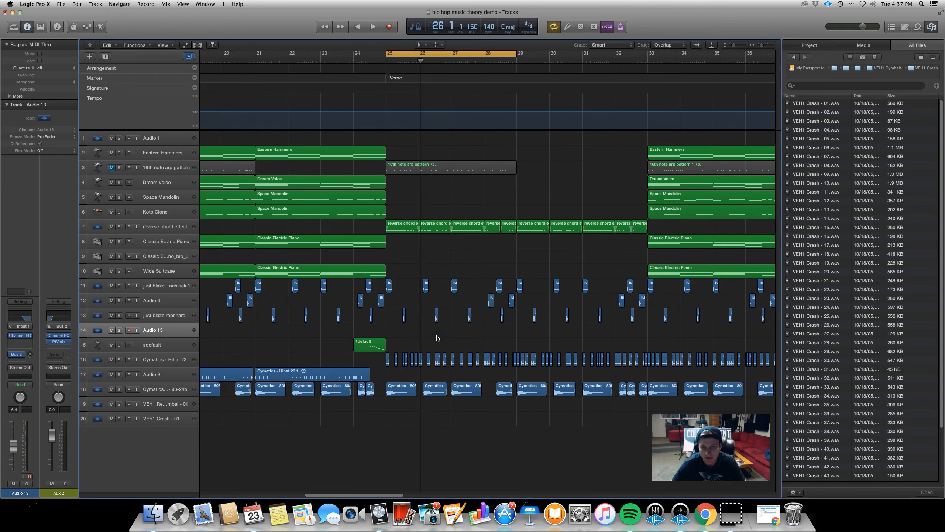
pyautogui.click(417, 337)
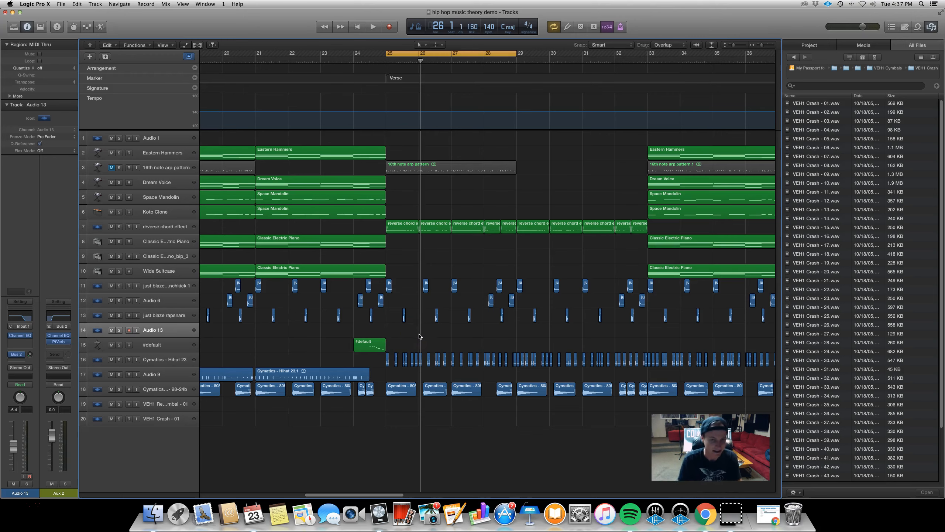
# Copy the bar 25 snare onto Audio 13 as two ghost hits after the main snare in each of bars 25 and 26
pyautogui.press('super+Right')
pyautogui.press('super+Right')
pyautogui.press('super+Right')
pyautogui.press('super+Right')
pyautogui.press('super+Right')
pyautogui.press('super+Right')
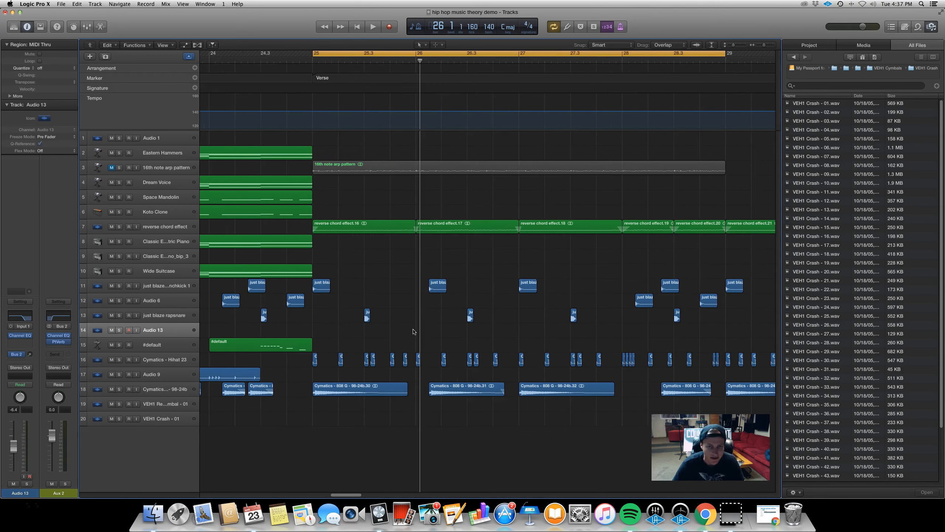
pyautogui.click(368, 317)
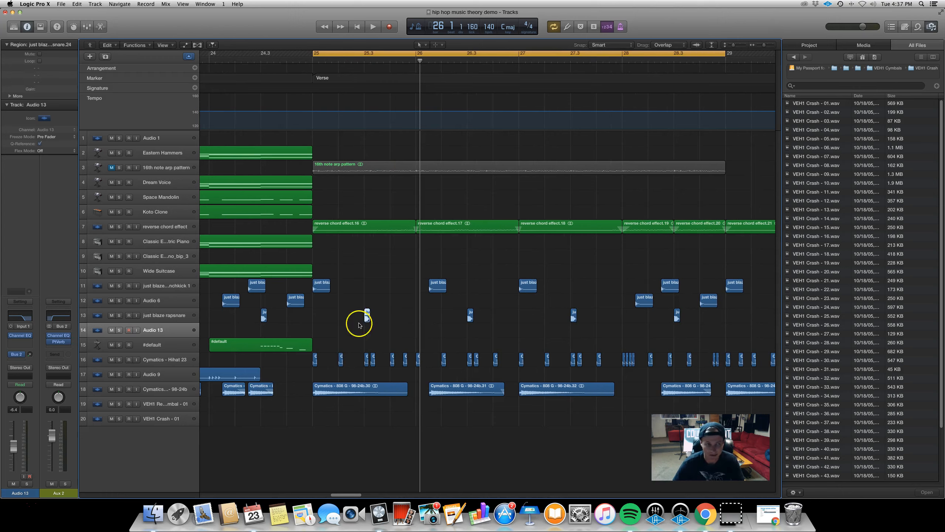
pyautogui.click(398, 332)
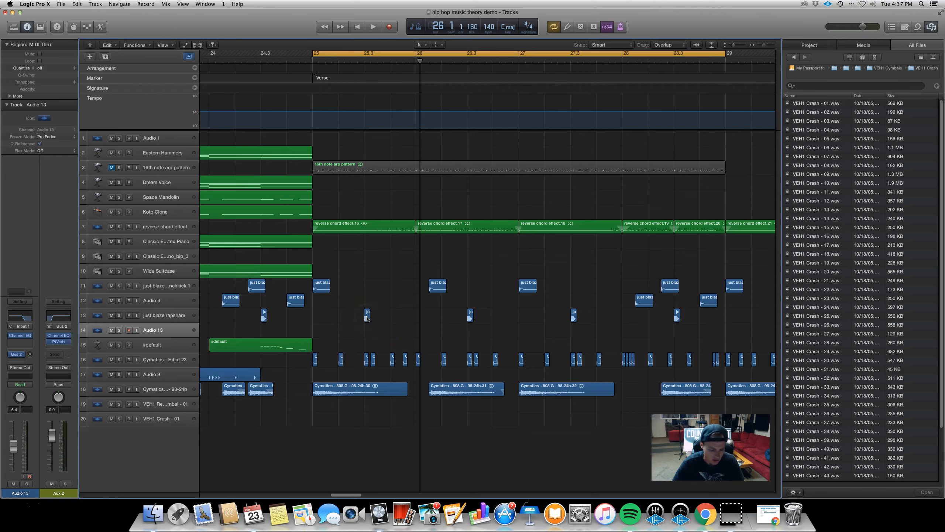
pyautogui.moveTo(367, 318); pyautogui.dragTo(386, 333)
pyautogui.press('space')
pyautogui.moveTo(386, 331); pyautogui.dragTo(503, 331)
pyautogui.click(529, 333)
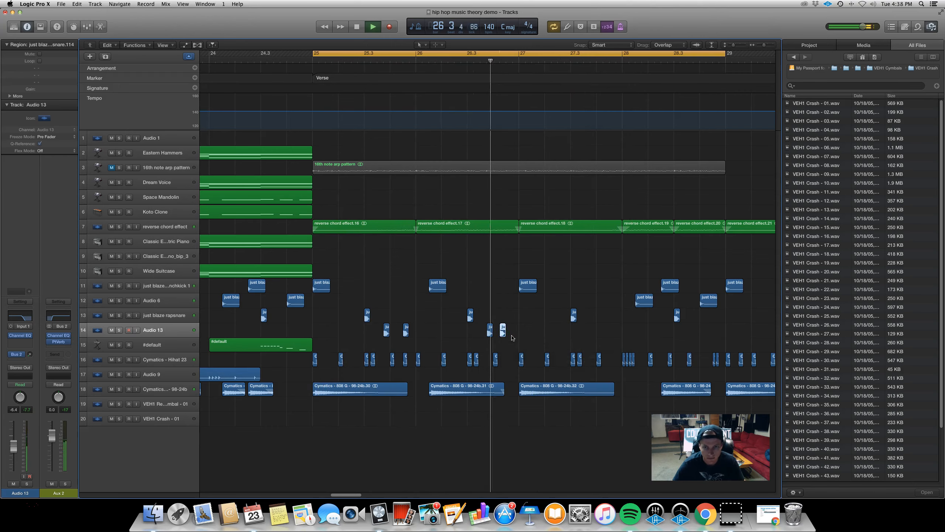
# Add a ghost snare just before the main snare in bar 25 and audition the looped pattern
pyautogui.press('space')
pyautogui.press('space')
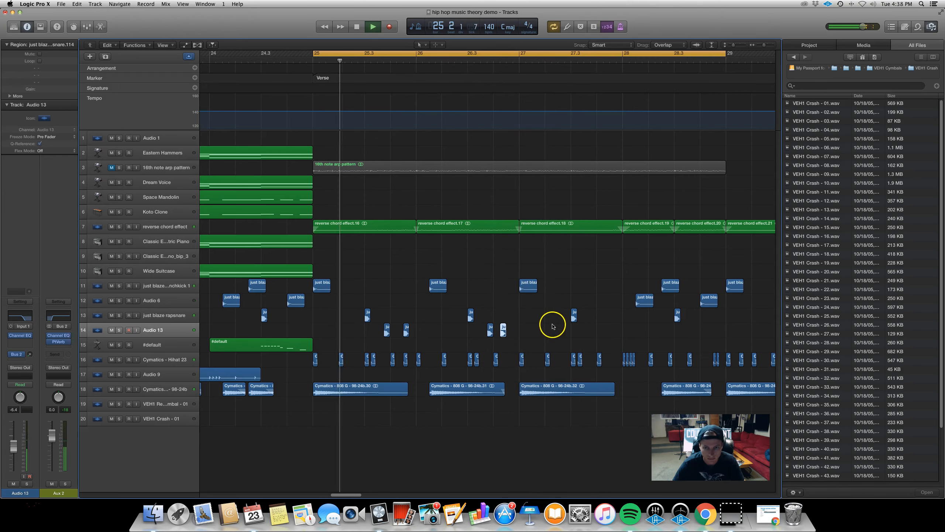
pyautogui.press('super+Left')
pyautogui.moveTo(416, 331); pyautogui.dragTo(392, 330)
pyautogui.press('space')
pyautogui.press('space')
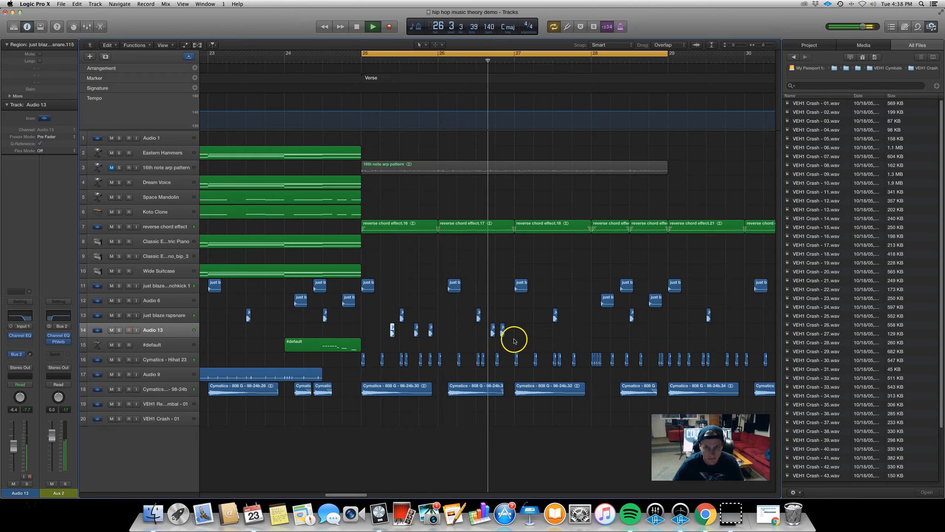
# Rearrange the bar 26 ghost snares on Audio 13 into three hits spaced out after the main snare
pyautogui.moveTo(494, 329); pyautogui.dragTo(488, 330)
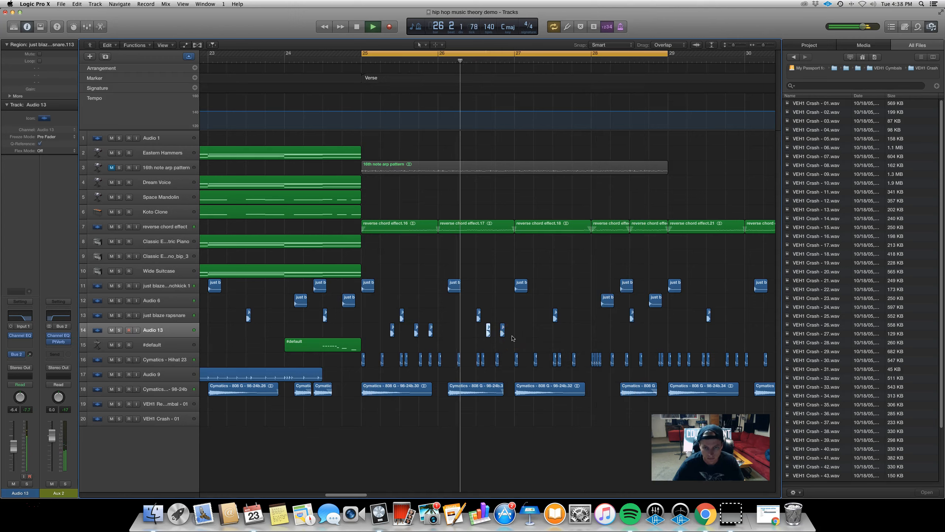
pyautogui.moveTo(488, 329); pyautogui.dragTo(508, 334)
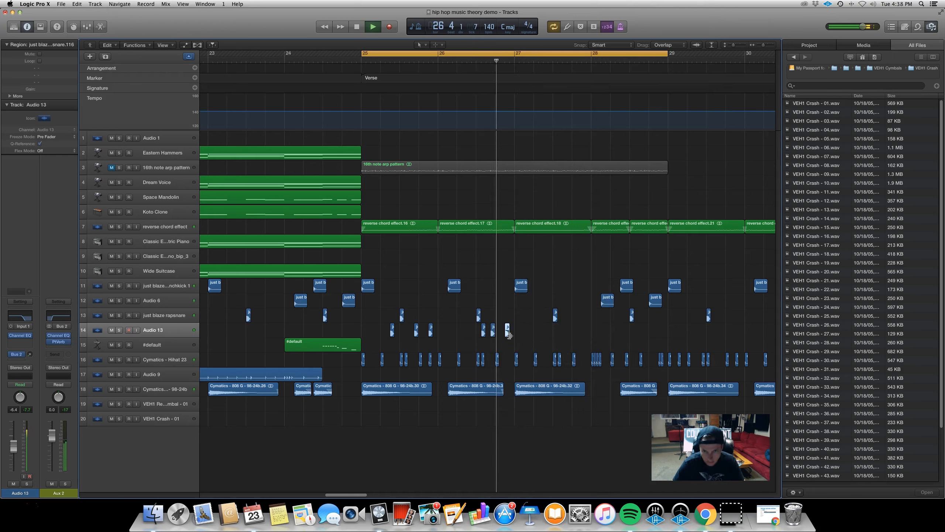
# Copy the six ghost snares of bars 25 and 26 to bars 27 and 28 on Audio 13 and stop playback
pyautogui.click(517, 337)
pyautogui.moveTo(516, 337); pyautogui.dragTo(544, 340)
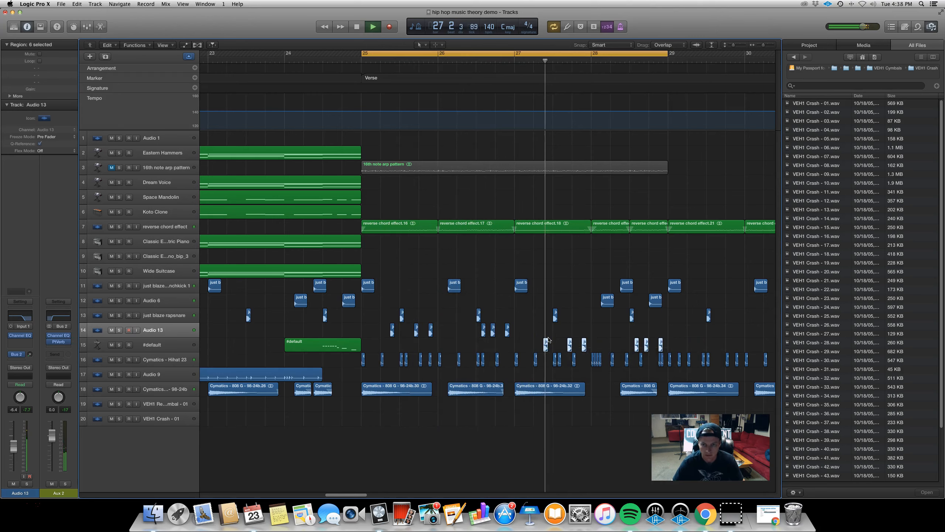
pyautogui.press('super+Left')
pyautogui.press('super+Up')
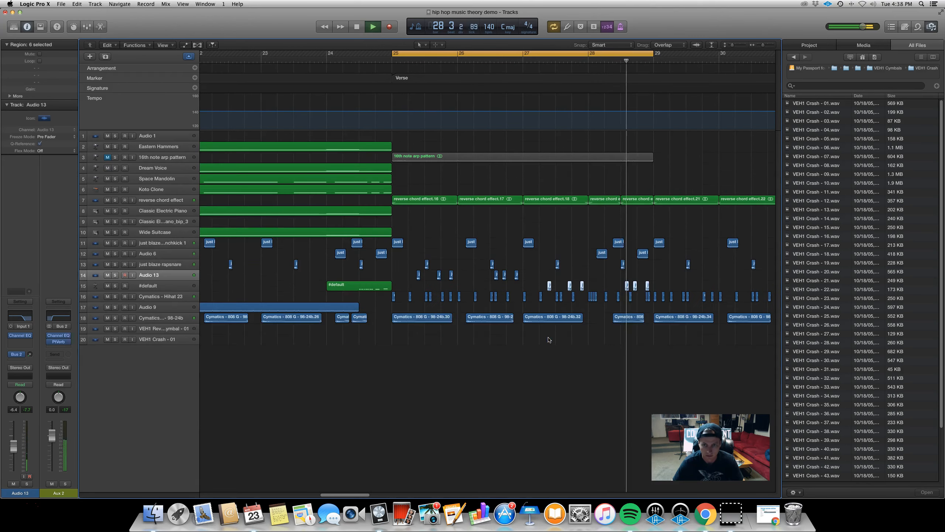
pyautogui.press('super+Left')
pyautogui.click(549, 285)
pyautogui.moveTo(549, 285); pyautogui.dragTo(549, 275)
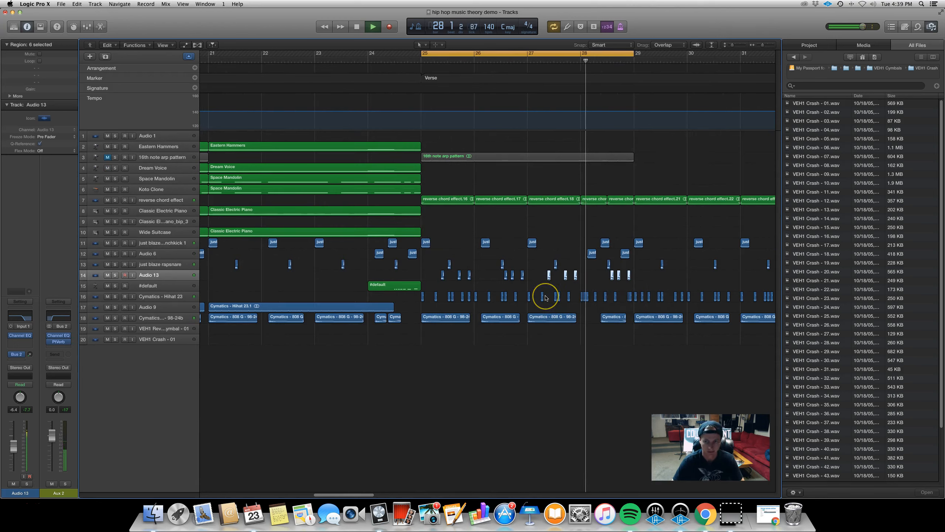
pyautogui.press('space')
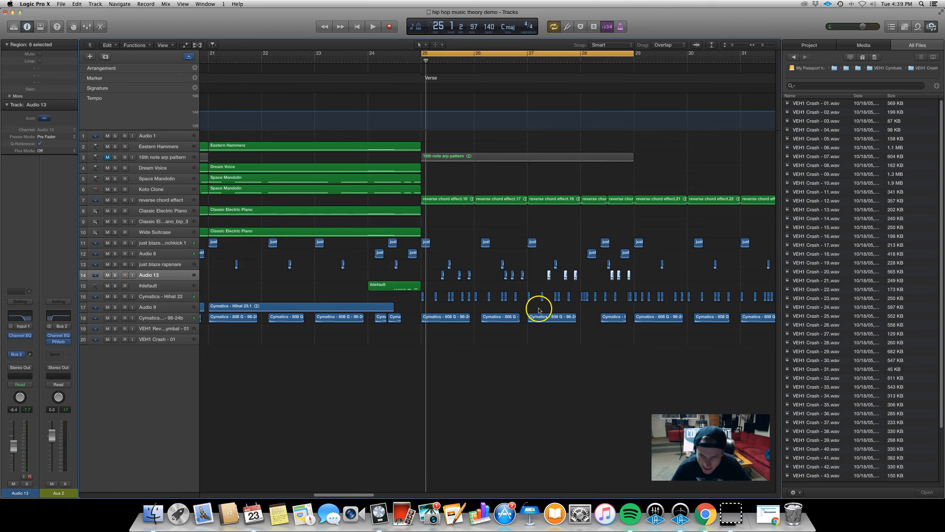
pyautogui.click(430, 277)
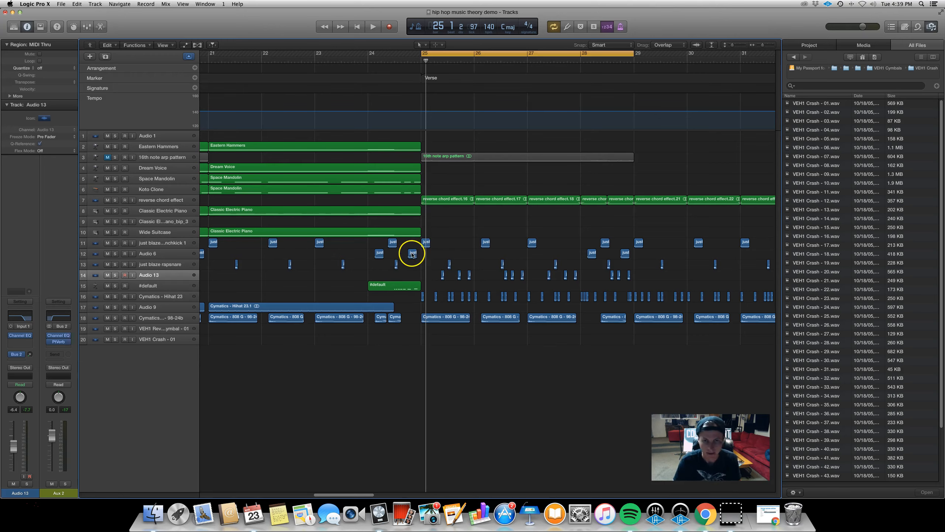
# Audition the start of the verse and examine how the ghost snares sit around the main snares in bars 25 to 28
pyautogui.press('super+Down')
pyautogui.press('super+Down')
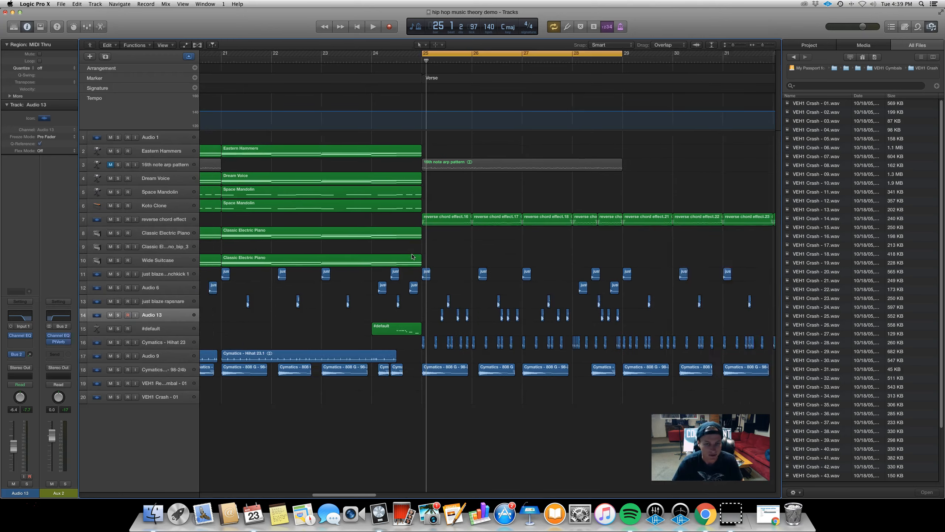
pyautogui.press('super+Left')
pyautogui.press('super+Left')
pyautogui.press('space')
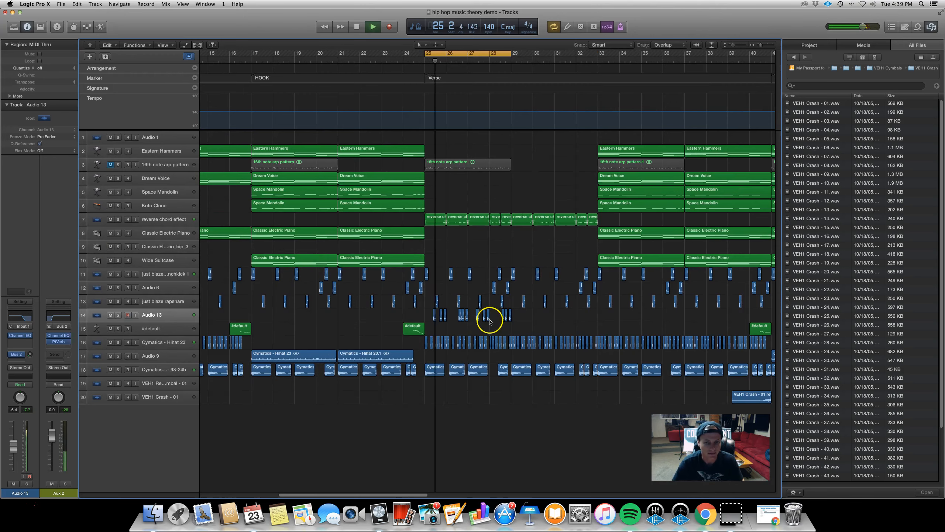
pyautogui.press('space')
pyautogui.press('super+Right')
pyautogui.press('super+Right')
pyautogui.press('super+Right')
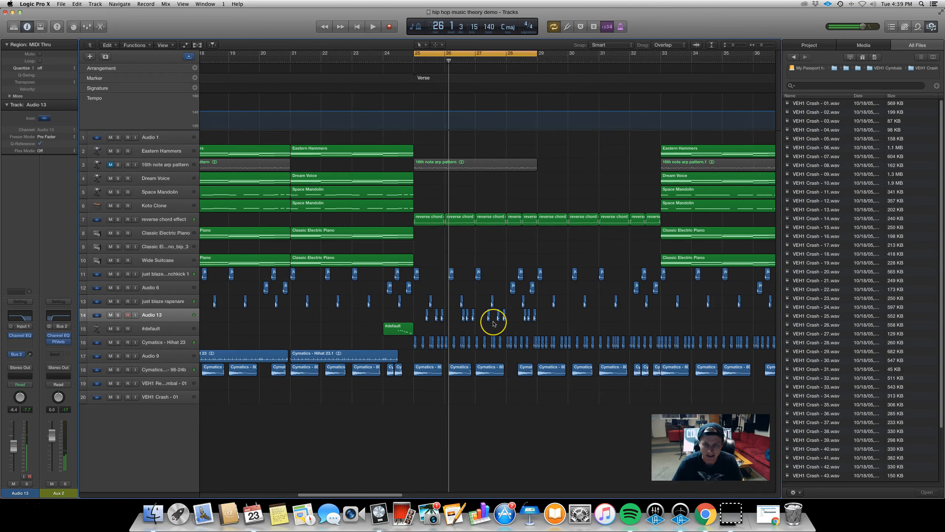
pyautogui.press('super+Left')
pyautogui.press('super+Left')
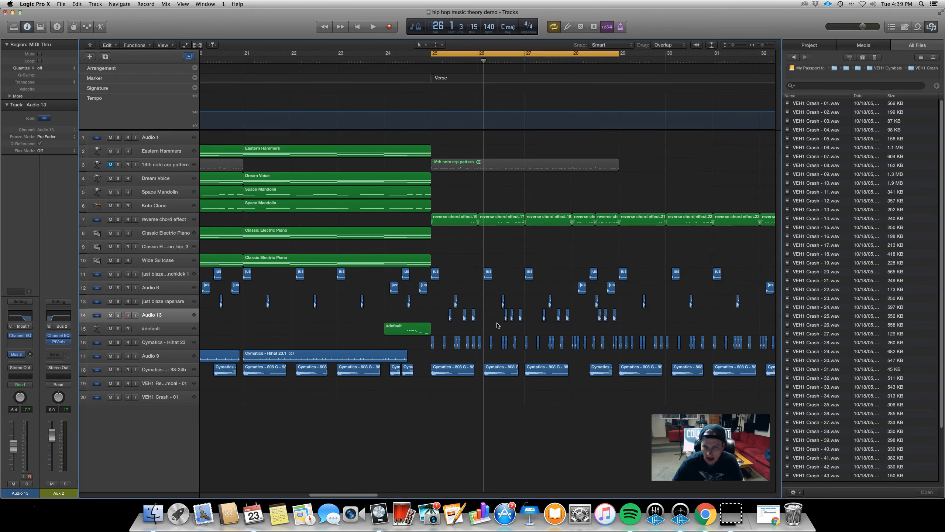
pyautogui.click(484, 323)
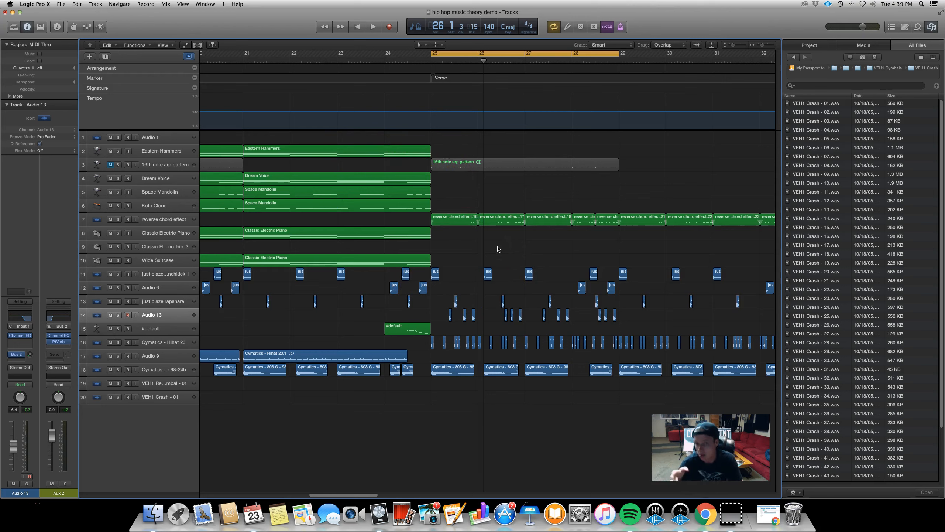
pyautogui.click(452, 313)
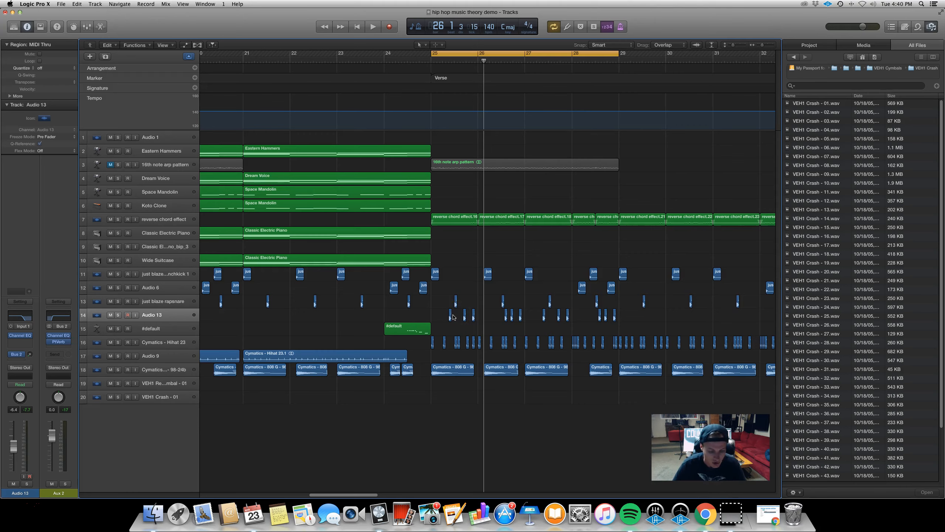
# Copy the four-bar ghost snare pattern on Audio 13 to bars 29 through 32 during playback of the verse
pyautogui.scroll(-1, 487, 373)
pyautogui.scroll(-5, 487, 374)
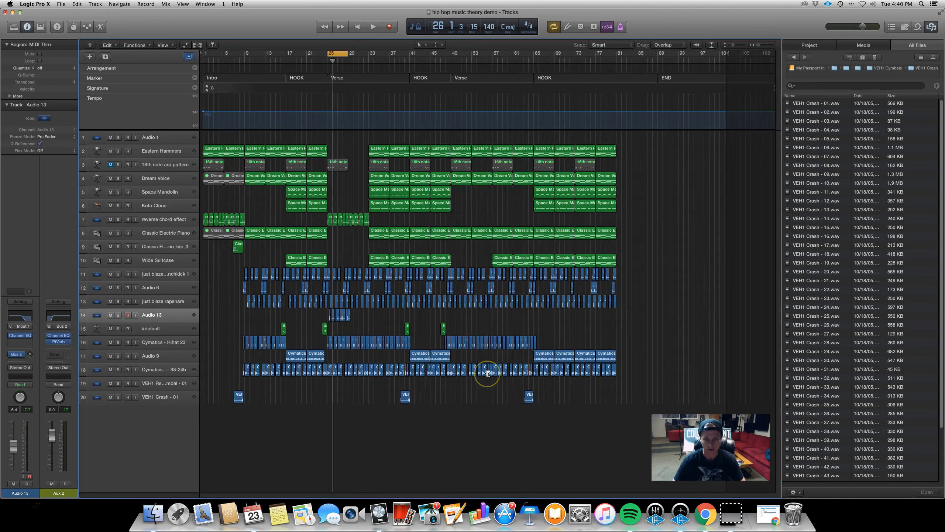
pyautogui.press('space')
pyautogui.press('space')
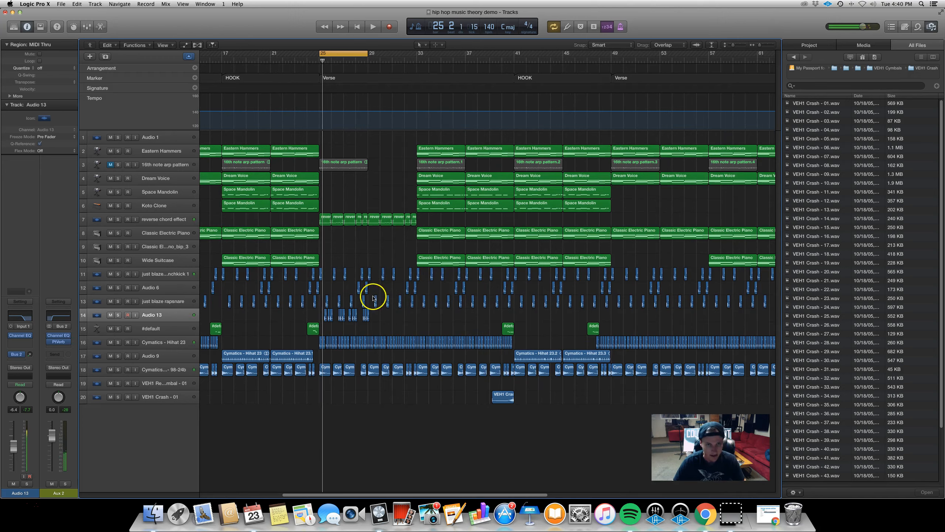
pyautogui.press('space')
pyautogui.moveTo(386, 335); pyautogui.dragTo(375, 318)
# Delete the Audio 13 ghost snares in bars 26 and 27, turn cycle mode off, and stop playback after the verse
pyautogui.moveTo(359, 320); pyautogui.dragTo(337, 315)
pyautogui.press('Delete')
pyautogui.press('c')
pyautogui.press('space')
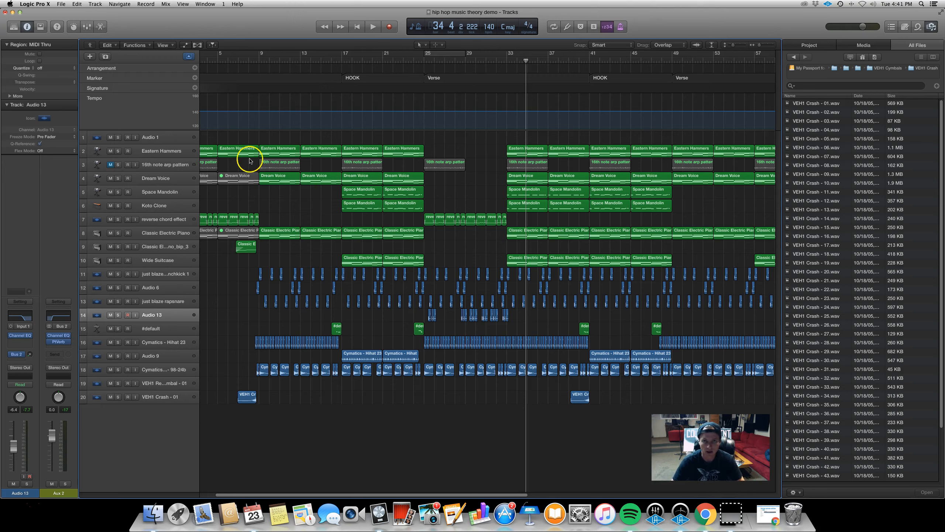